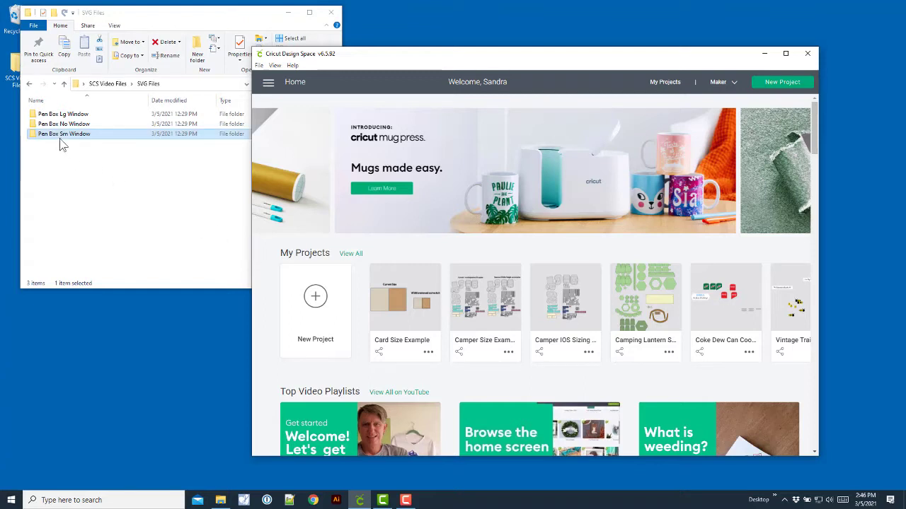
# Open the Complete Files folder inside SVG Files > Pen Box Sm Window and widen the Name column to fit the file names.
pyautogui.click(78, 159)
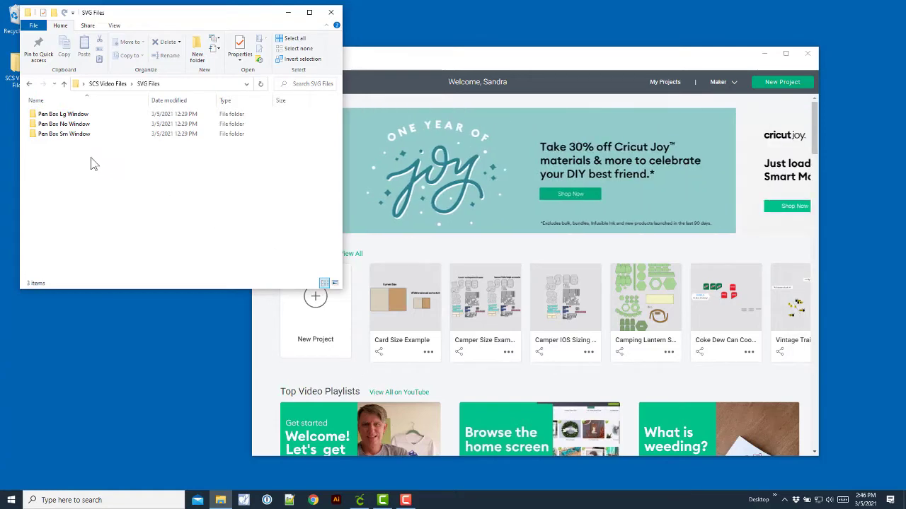
pyautogui.click(119, 86)
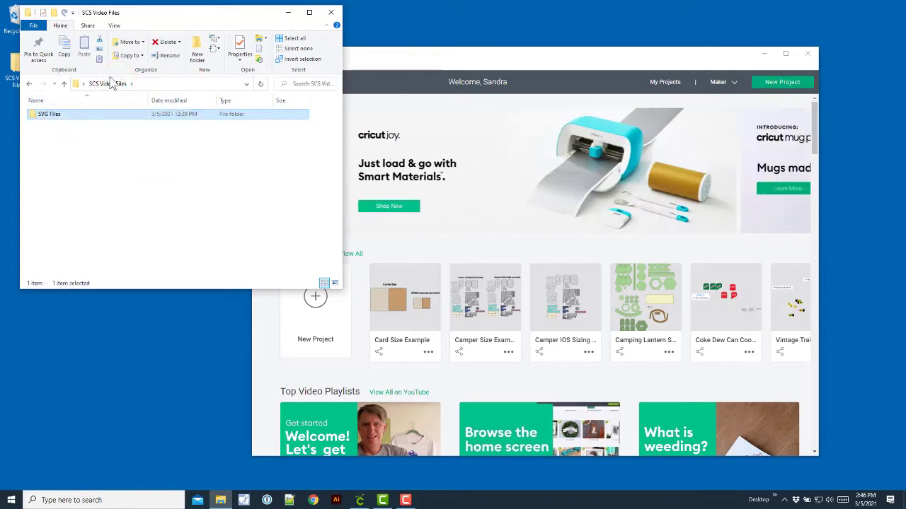
pyautogui.doubleClick(45, 114)
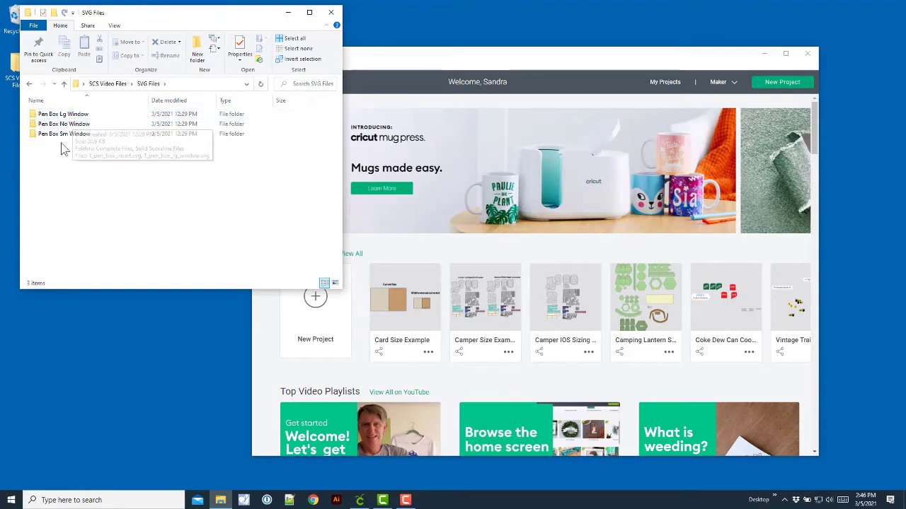
pyautogui.doubleClick(61, 138)
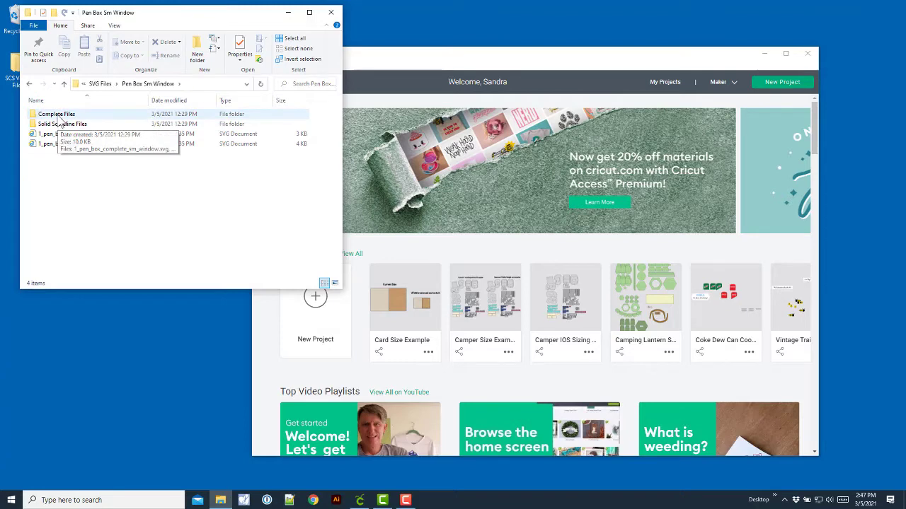
pyautogui.doubleClick(57, 115)
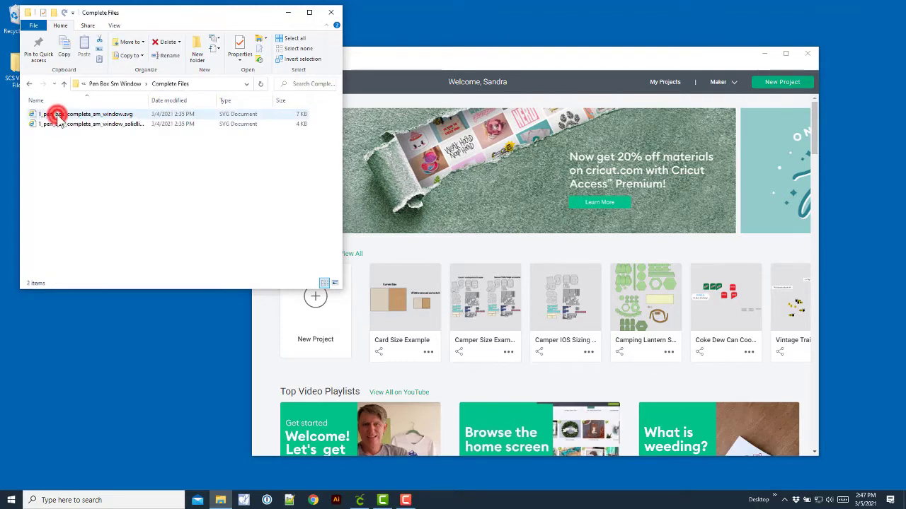
pyautogui.click(108, 125)
pyautogui.doubleClick(149, 100)
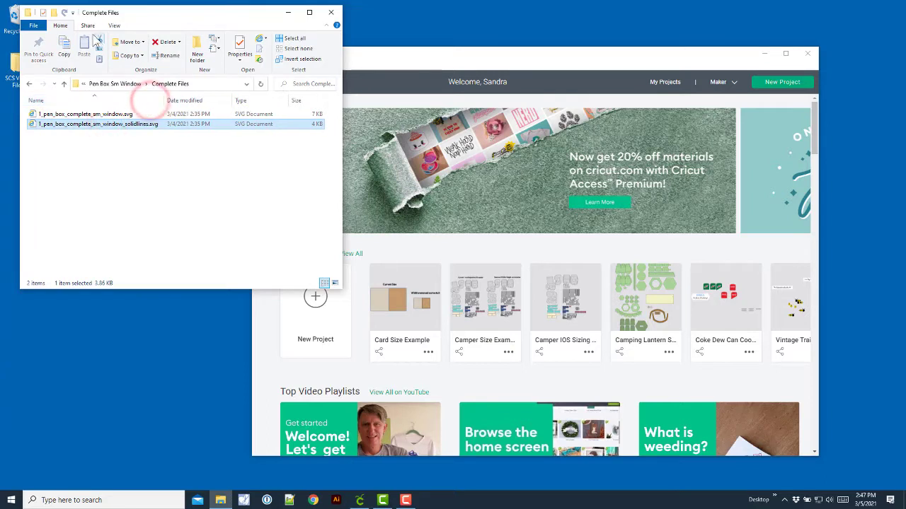
# Preview the two pen box SVG files as extra large icons and return the folder to the Details view.
pyautogui.click(114, 25)
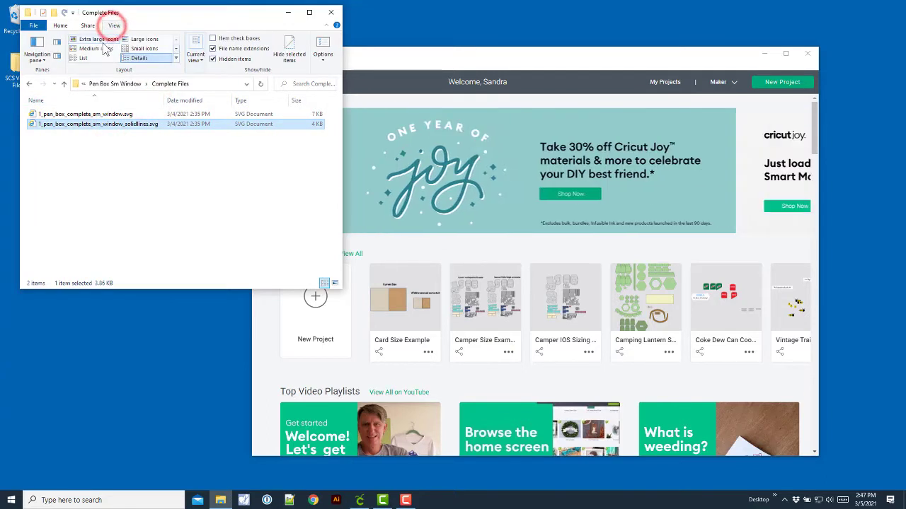
pyautogui.click(99, 38)
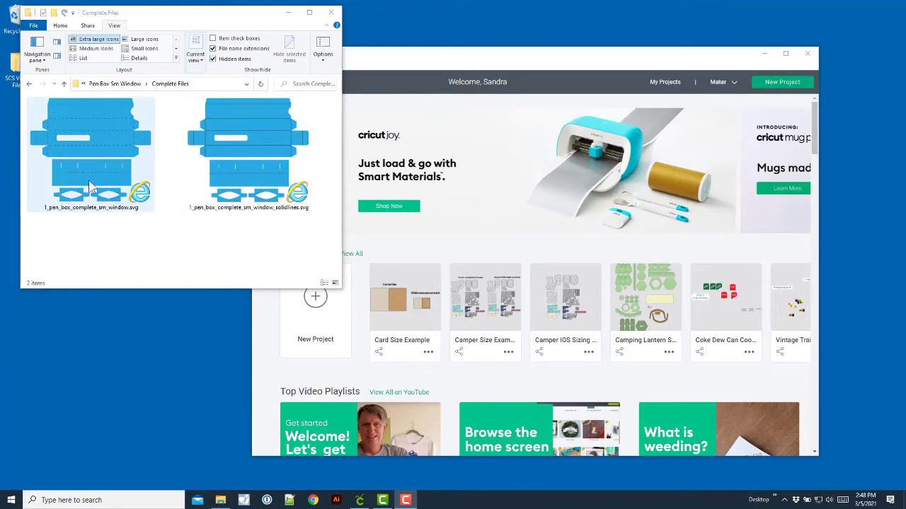
pyautogui.click(142, 40)
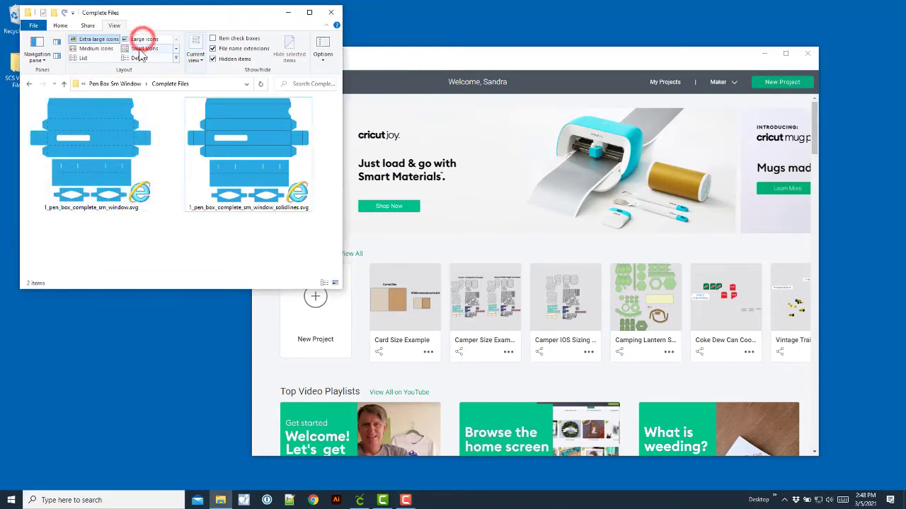
pyautogui.click(99, 40)
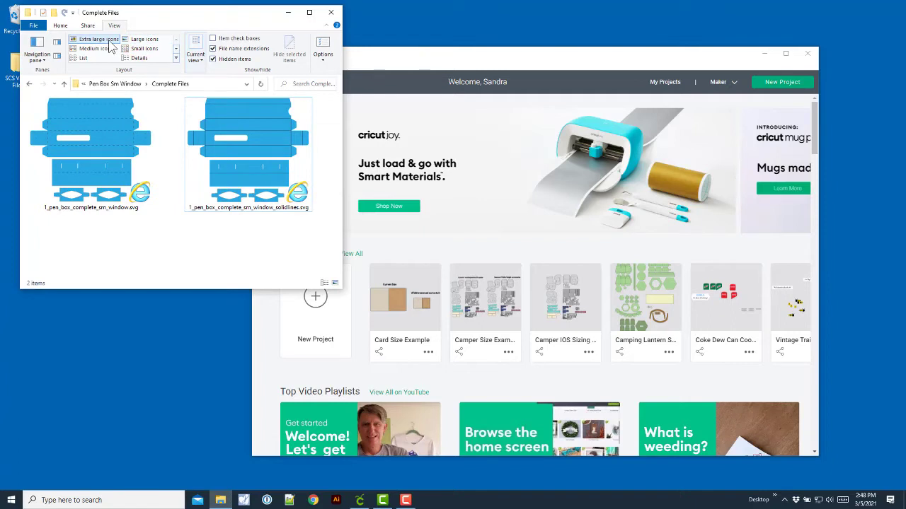
pyautogui.click(109, 38)
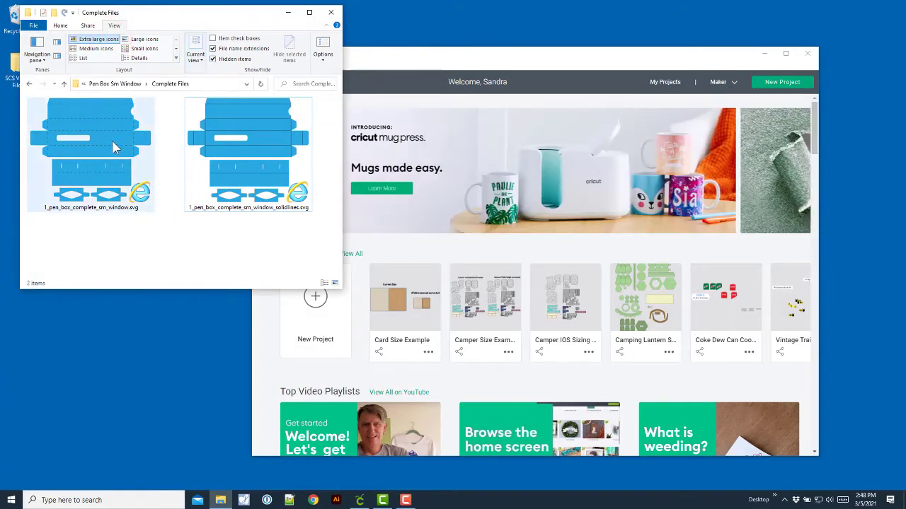
pyautogui.click(141, 58)
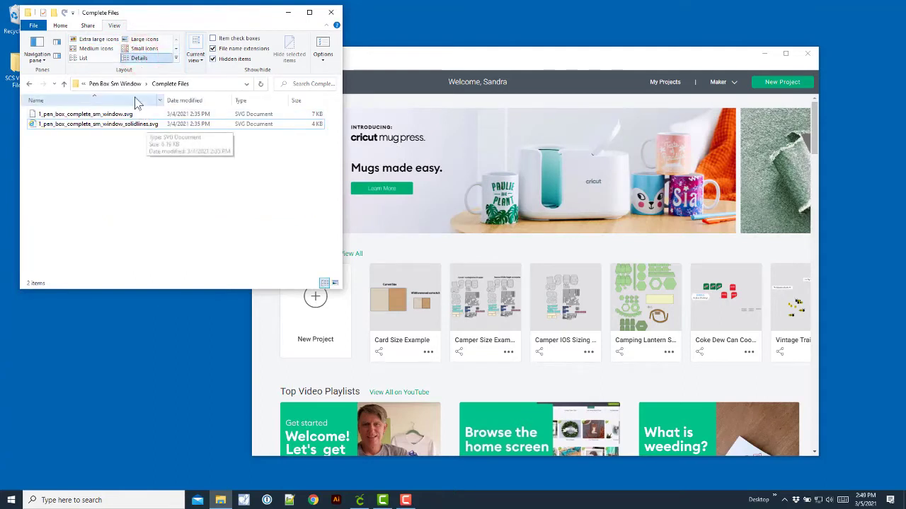
pyautogui.click(144, 48)
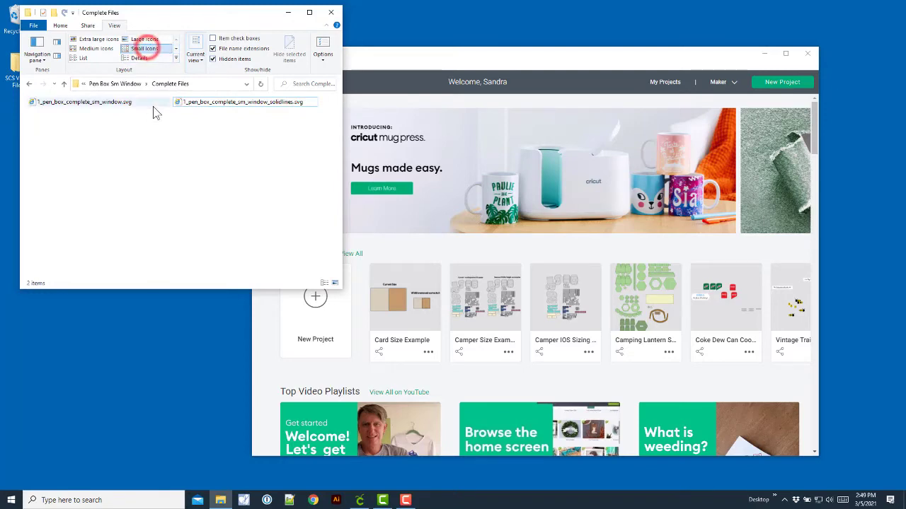
pyautogui.click(142, 59)
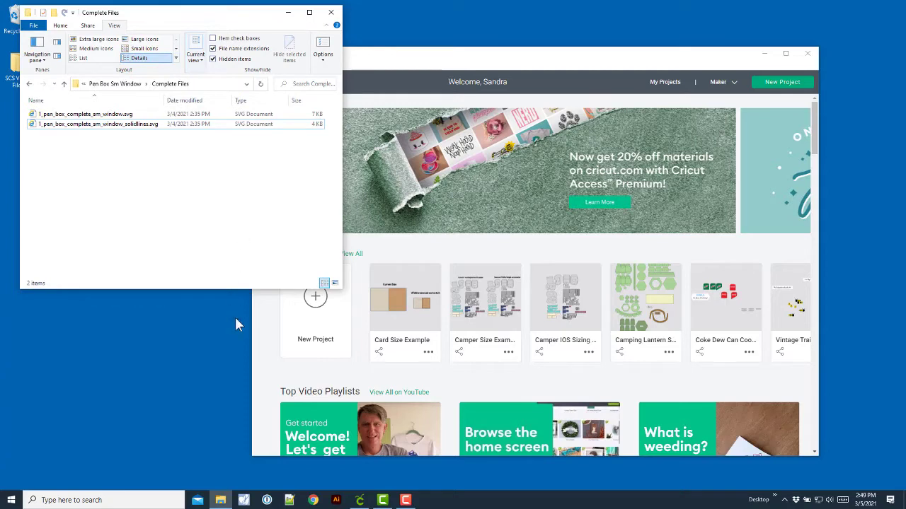
# Switch to Cricut Design Space and start a new project, replacing the unsaved one on the canvas.
pyautogui.click(324, 331)
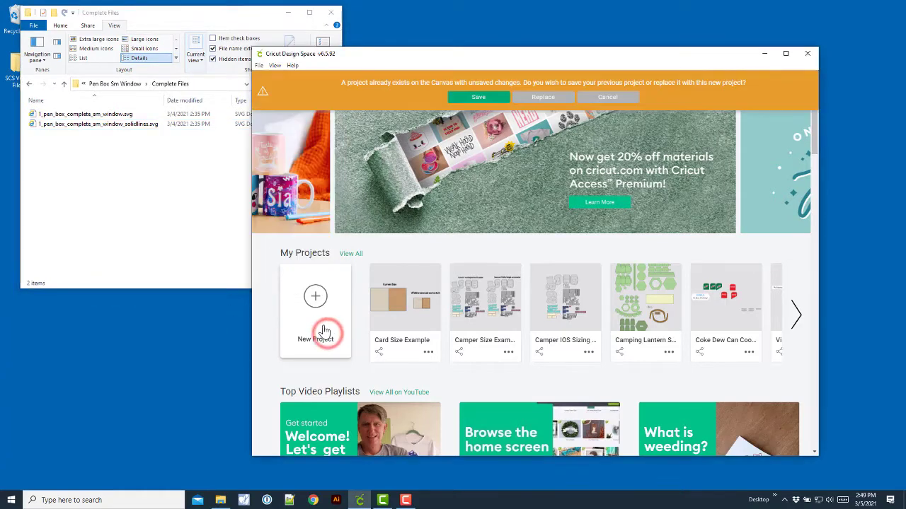
pyautogui.click(327, 300)
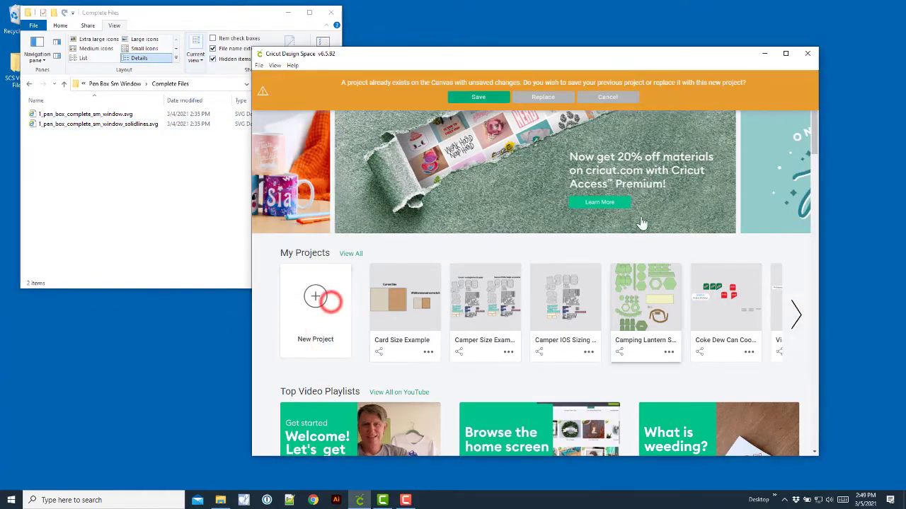
pyautogui.click(315, 297)
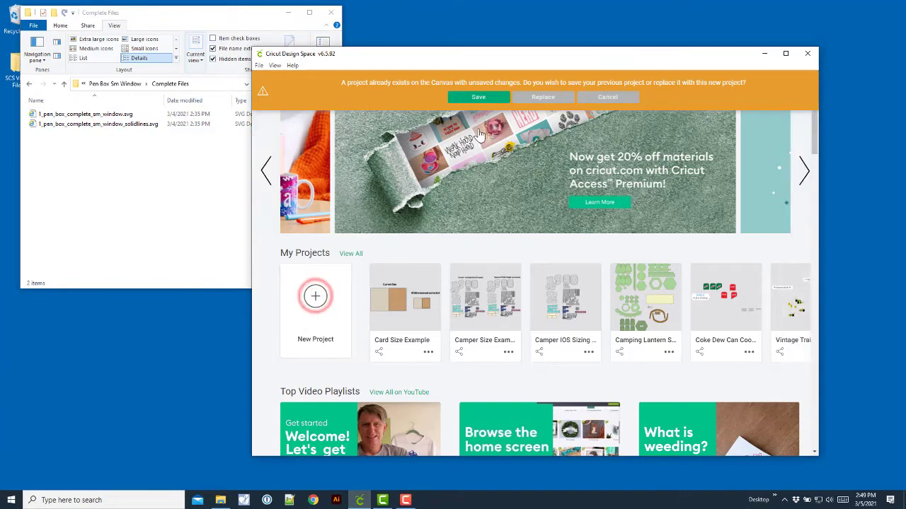
pyautogui.click(536, 99)
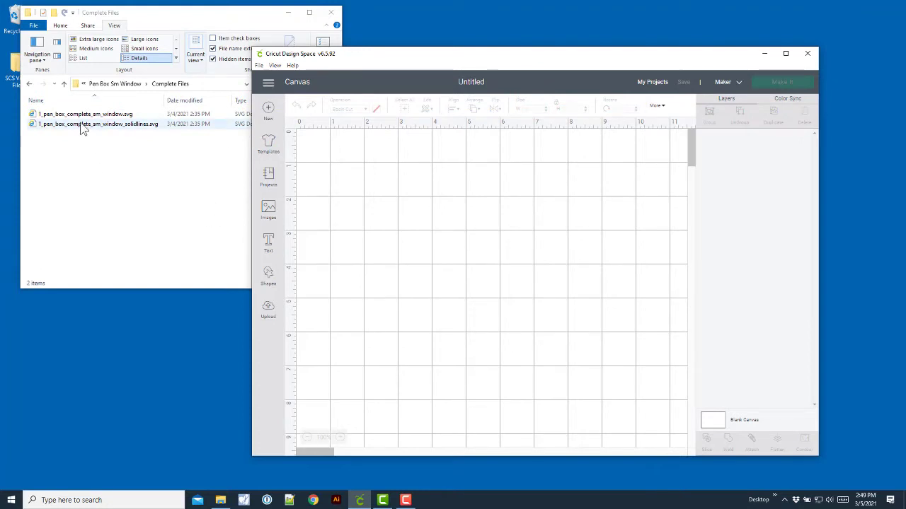
# Upload 1_pen_box_complete_sm_window_solidlines.svg as a cut image, keeping its default name and leaving the tags empty.
pyautogui.click(268, 311)
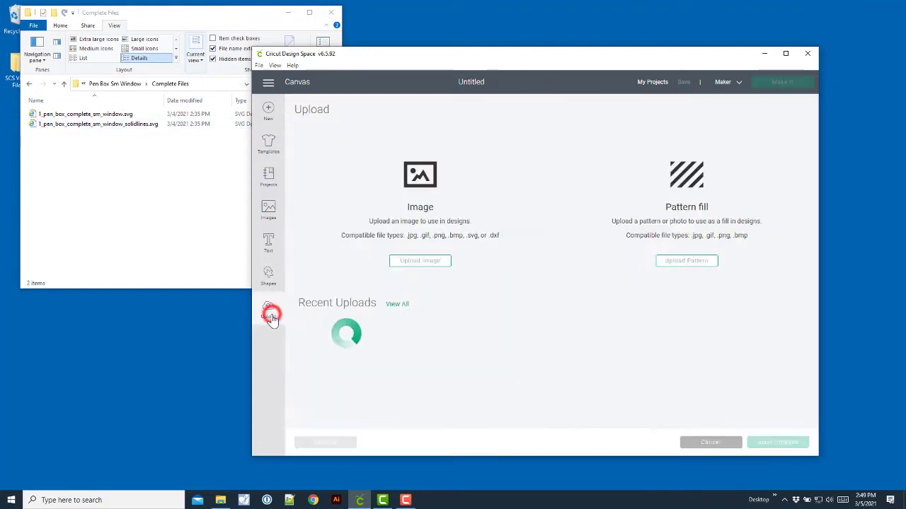
pyautogui.click(95, 126)
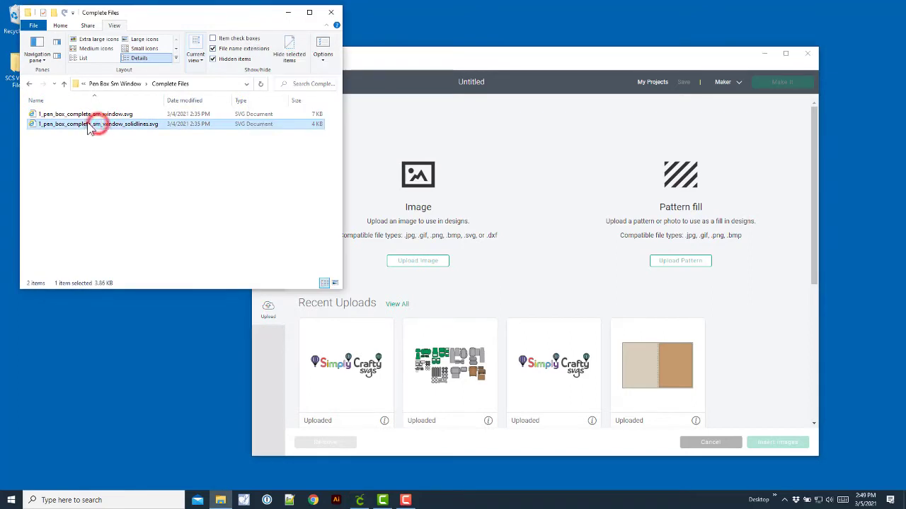
pyautogui.moveTo(114, 125); pyautogui.dragTo(459, 235)
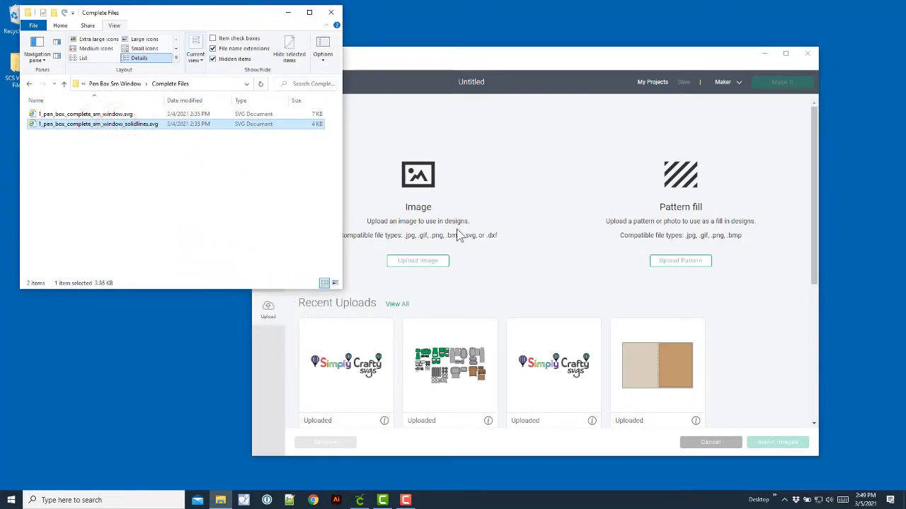
pyautogui.click(406, 261)
pyautogui.moveTo(97, 126); pyautogui.dragTo(498, 273)
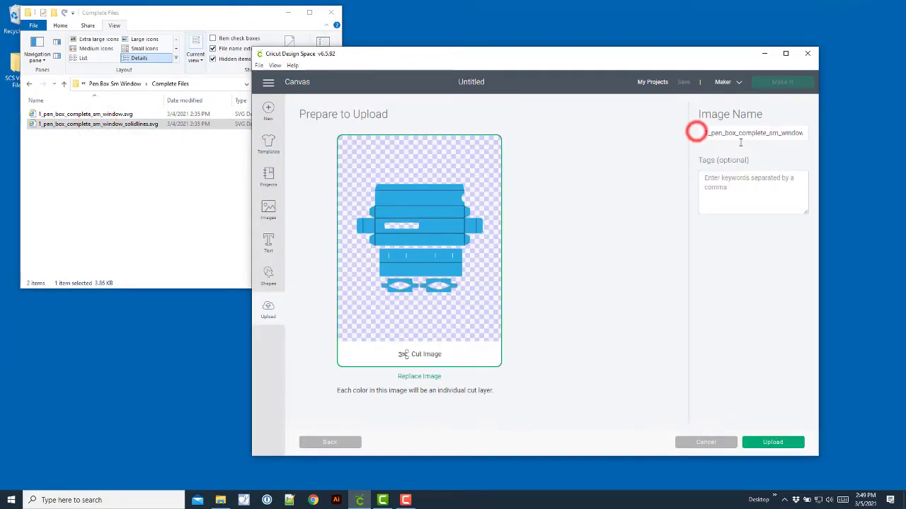
pyautogui.click(711, 178)
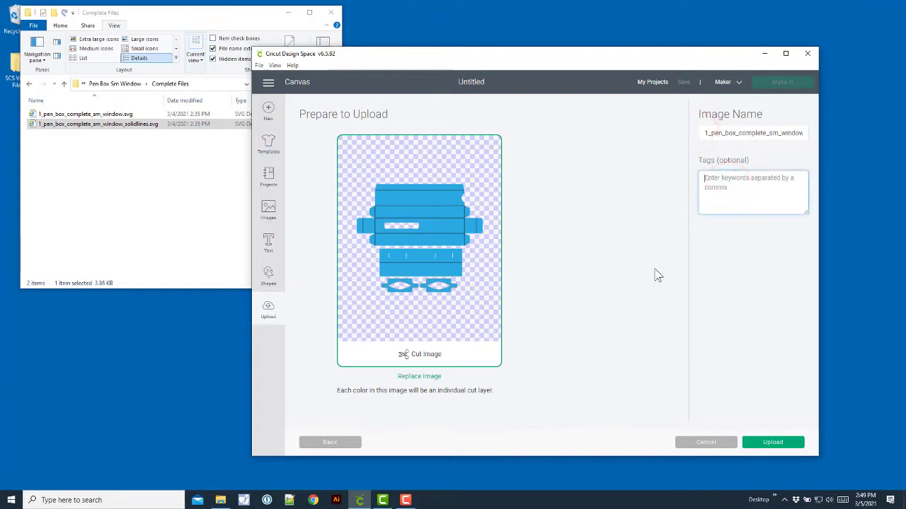
pyautogui.click(775, 444)
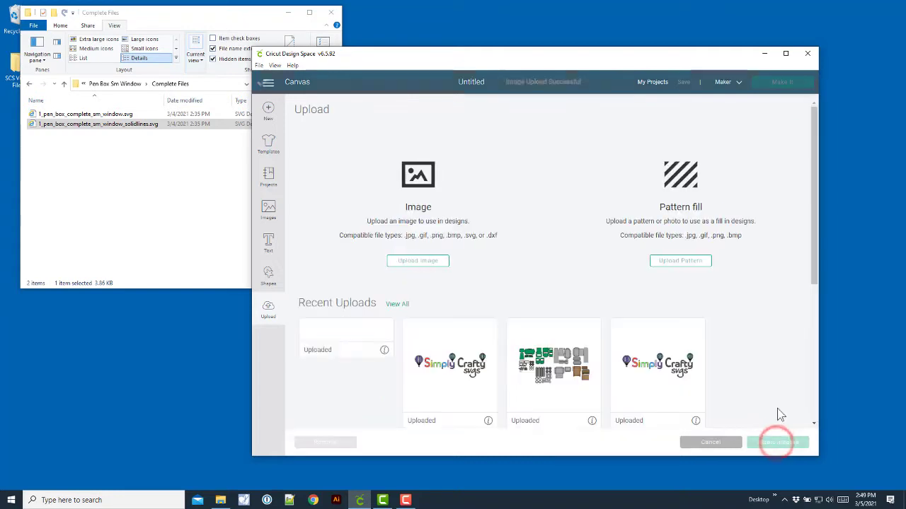
# Insert the newly uploaded pen box image onto the canvas and maximize the program window.
pyautogui.click(342, 370)
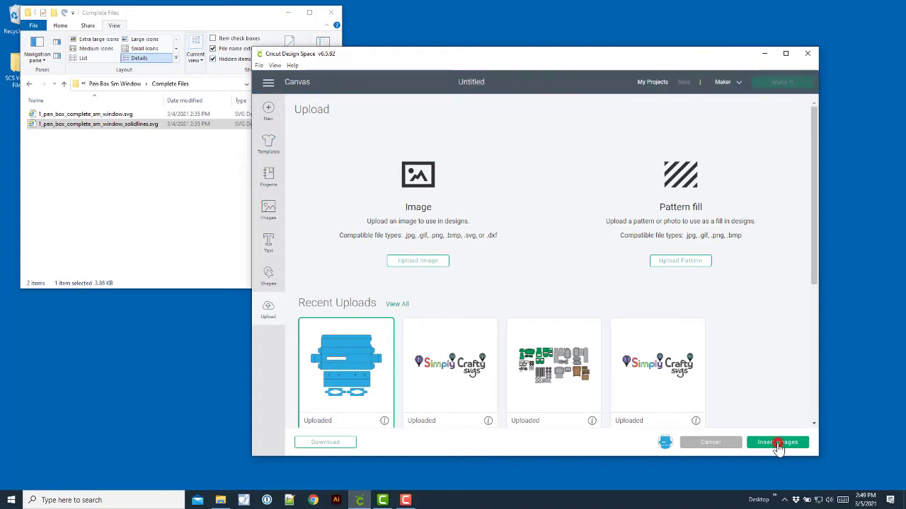
pyautogui.click(778, 444)
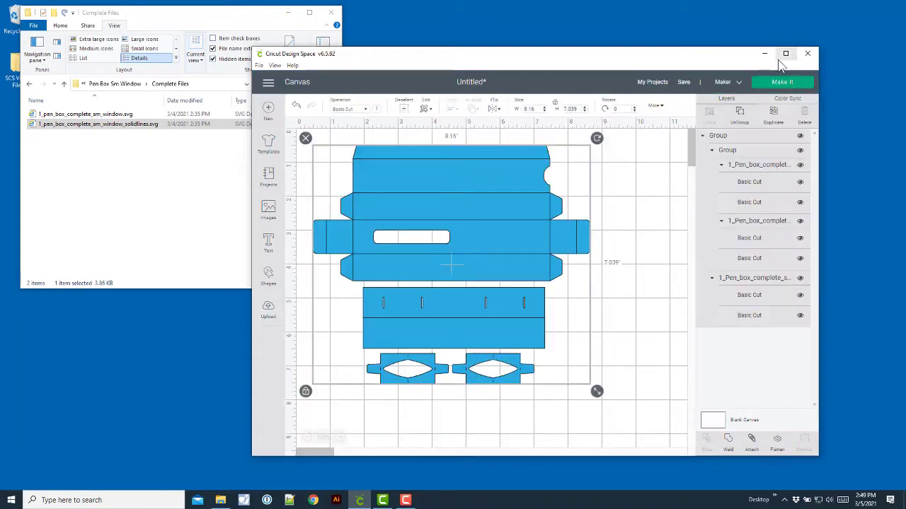
pyautogui.click(788, 54)
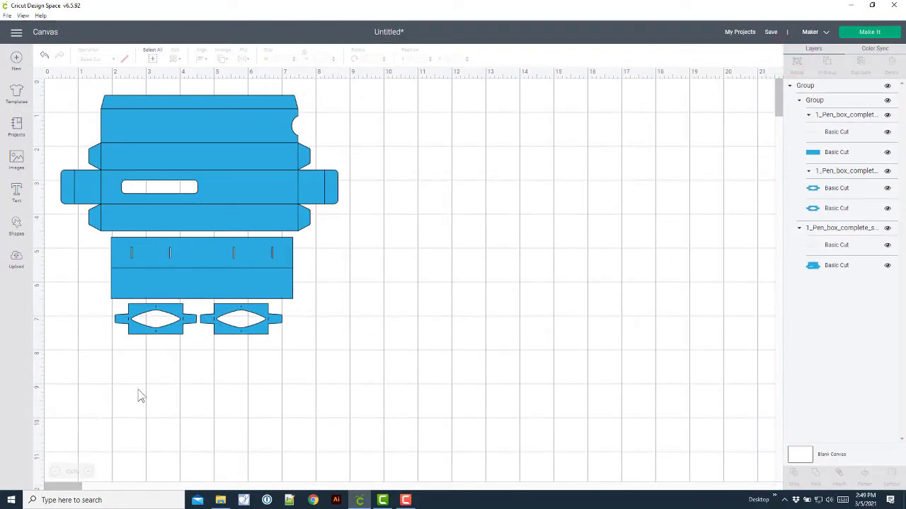
# Move the whole pen box design toward the middle of the canvas, to about X 5.57, Y 1.26.
pyautogui.click(172, 204)
pyautogui.moveTo(169, 205); pyautogui.dragTo(262, 211)
pyautogui.moveTo(296, 246); pyautogui.dragTo(458, 321)
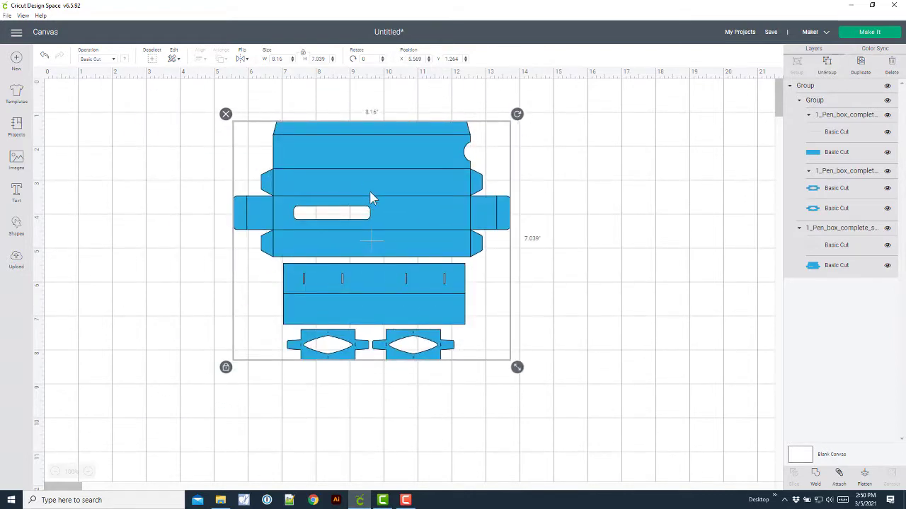
# Ungroup the pen box design and move the insert pieces away from the box, to about X 15.97, Y 6.66.
pyautogui.rightClick(375, 210)
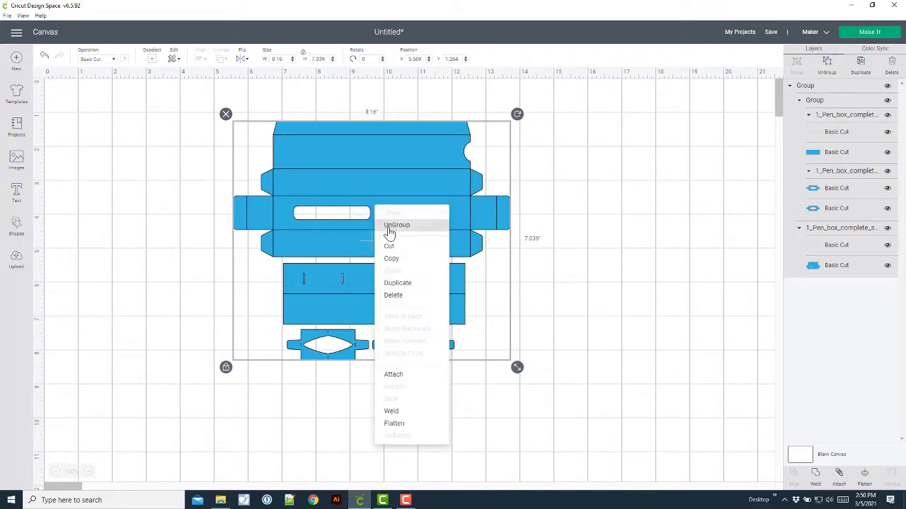
pyautogui.click(390, 227)
pyautogui.click(564, 316)
pyautogui.moveTo(436, 307); pyautogui.dragTo(703, 351)
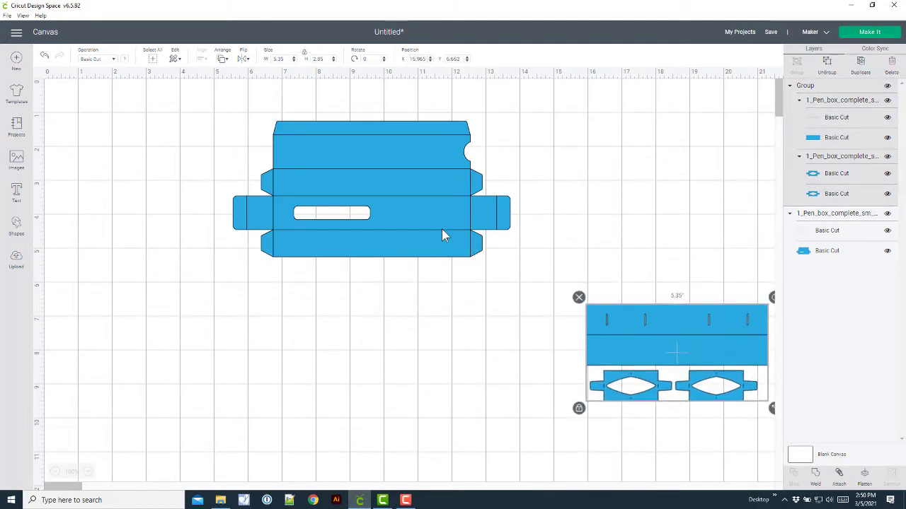
# Move the main box piece to about X 2.08, Y 0.85 on the canvas.
pyautogui.click(435, 228)
pyautogui.moveTo(436, 231); pyautogui.dragTo(317, 215)
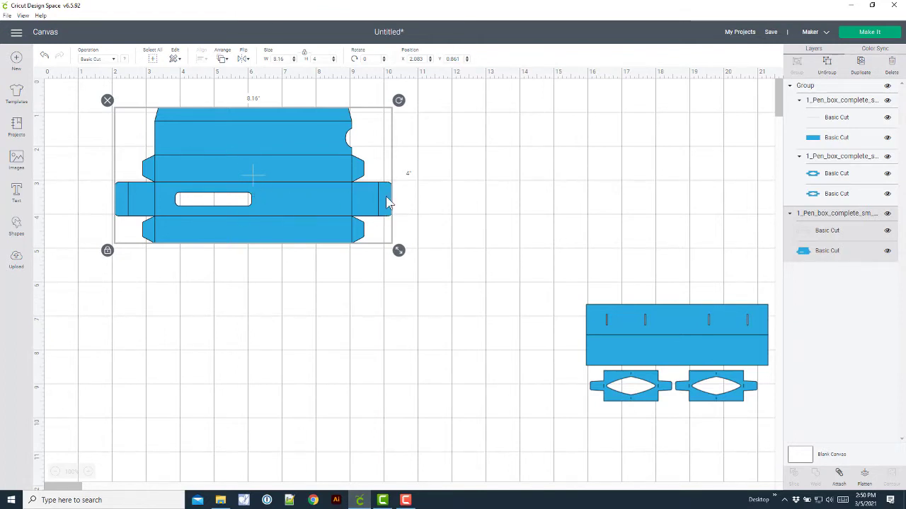
pyautogui.click(411, 237)
pyautogui.click(322, 198)
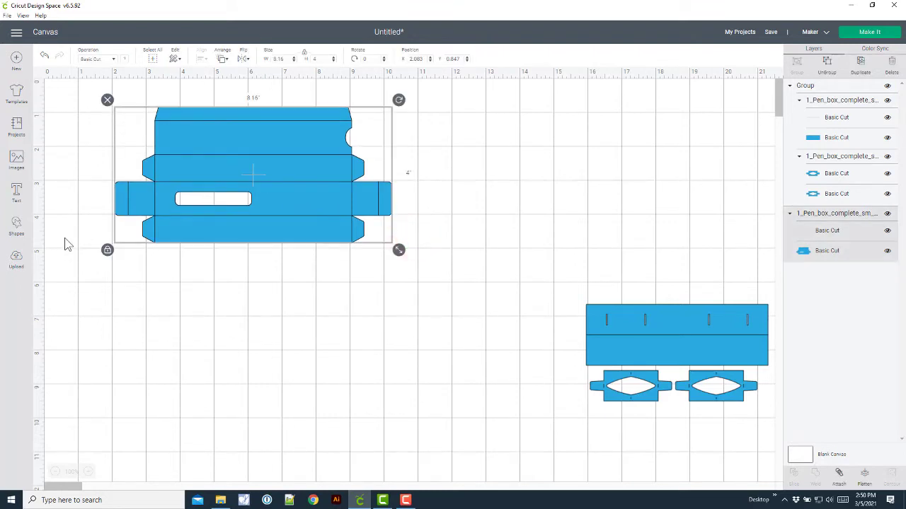
# Insert the Simply Crafty SVGs logo from the recent uploads and place it just below the box, at about X 4.32, Y 5.06.
pyautogui.click(12, 263)
pyautogui.click(198, 355)
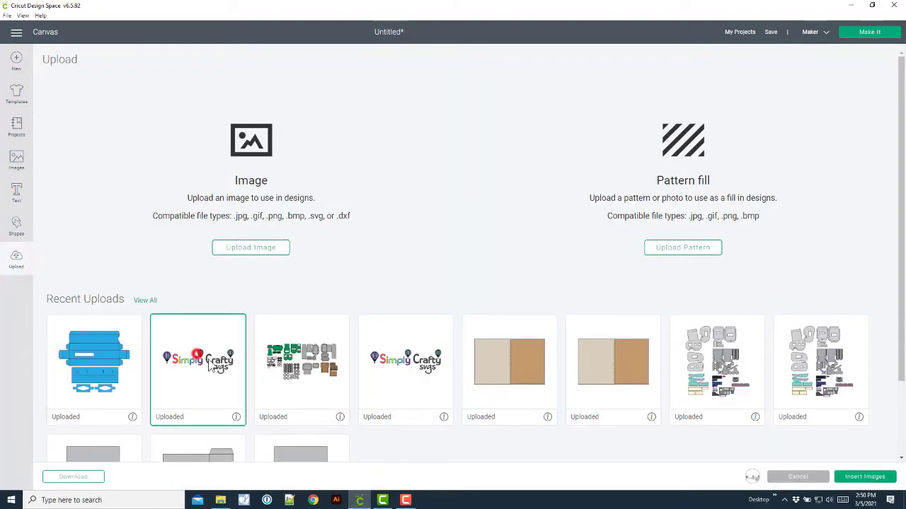
pyautogui.click(865, 478)
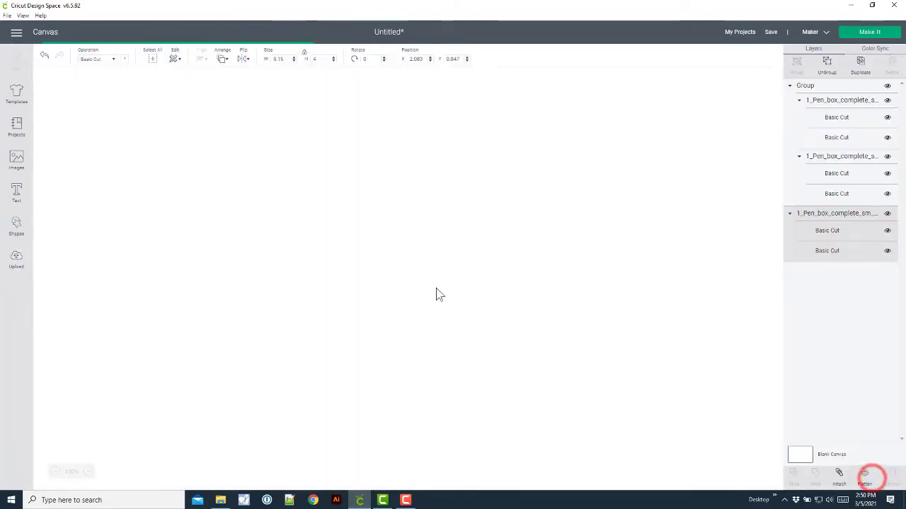
pyautogui.moveTo(257, 152); pyautogui.dragTo(369, 293)
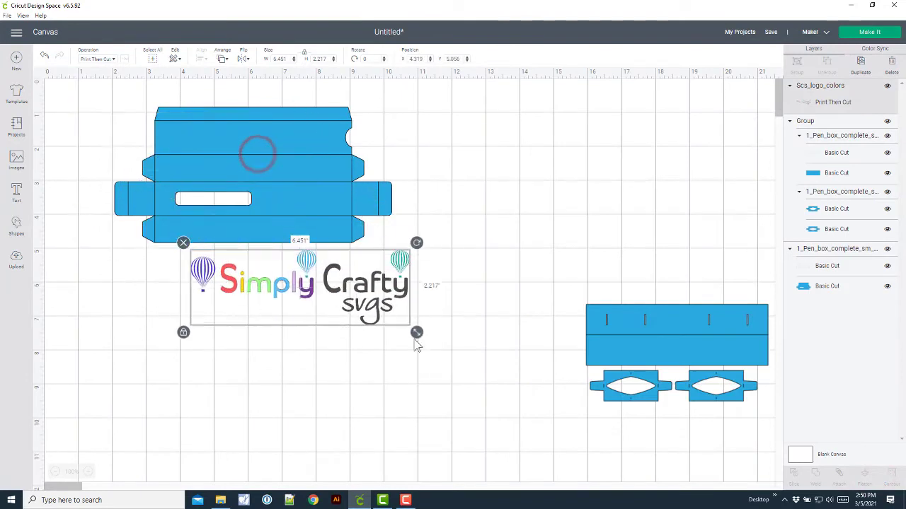
# Shrink the logo and duplicate the main box piece, placing the copy at about X 11.39, Y 0.76 and the original at about X 1.60, Y 0.69.
pyautogui.moveTo(416, 332); pyautogui.dragTo(360, 313)
pyautogui.click(317, 175)
pyautogui.rightClick(316, 177)
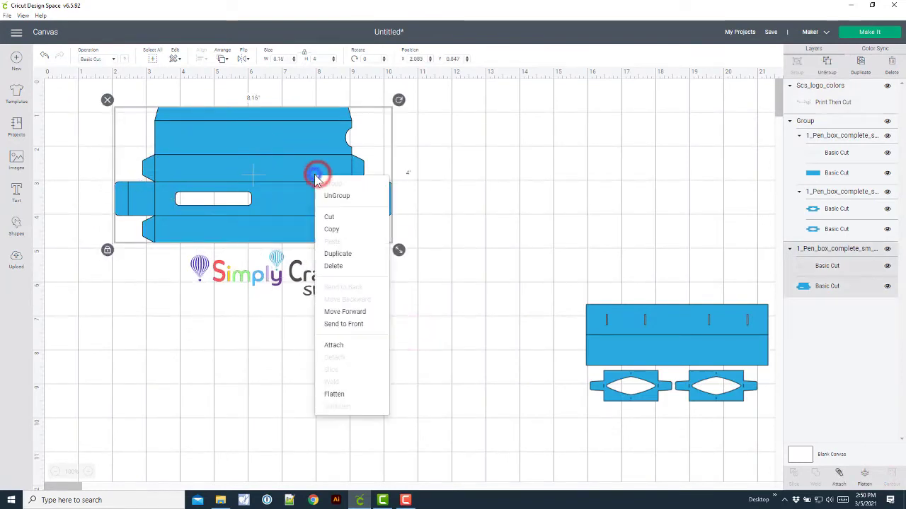
pyautogui.click(346, 253)
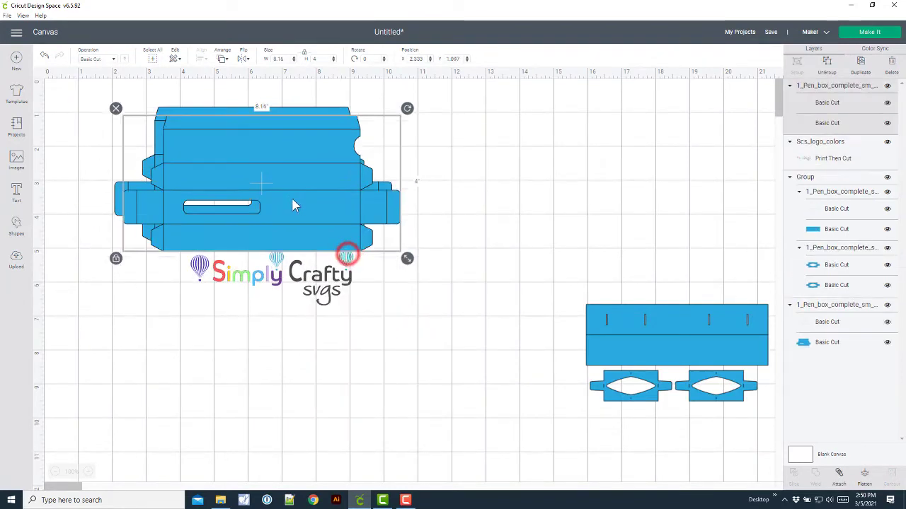
pyautogui.moveTo(294, 206); pyautogui.dragTo(596, 186)
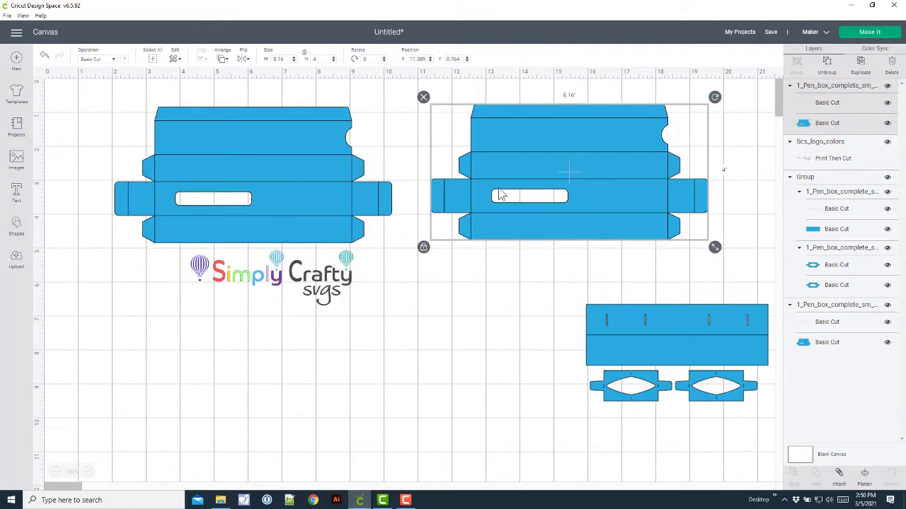
pyautogui.moveTo(350, 188); pyautogui.dragTo(333, 183)
# Shrink the logo to about 2.29 inches wide and place it beside the window cutout on the original box, at about X 5.93, Y 3.
pyautogui.click(297, 272)
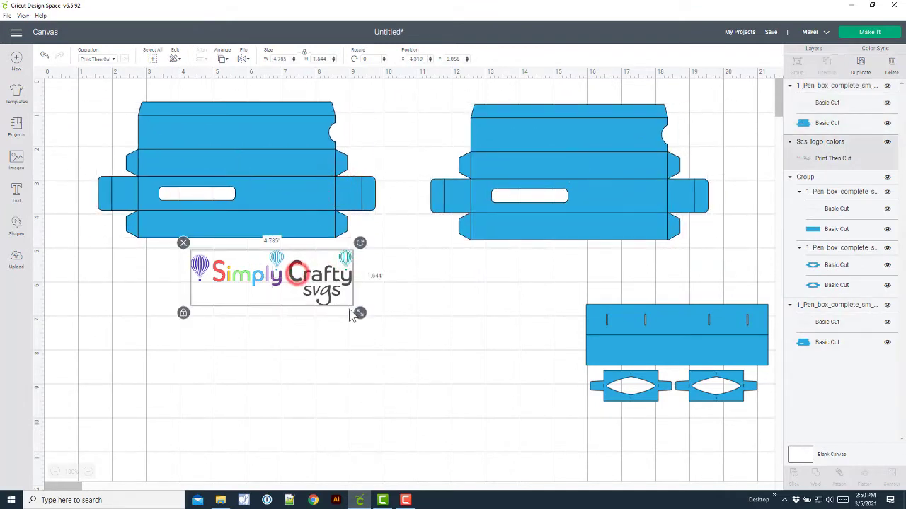
pyautogui.moveTo(358, 312); pyautogui.dragTo(285, 287)
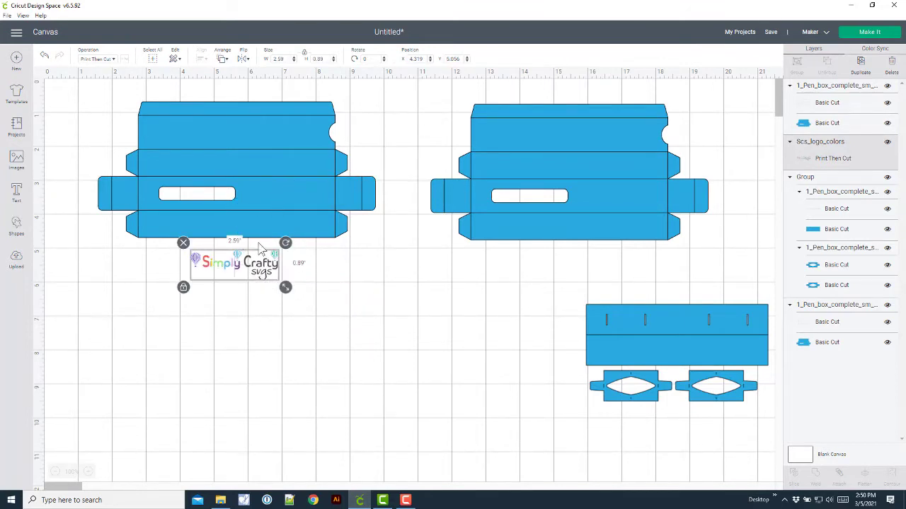
pyautogui.moveTo(263, 265); pyautogui.dragTo(303, 205)
# Ungroup the original box piece and change its fold-line layer to the Score operation.
pyautogui.click(373, 201)
pyautogui.rightClick(364, 205)
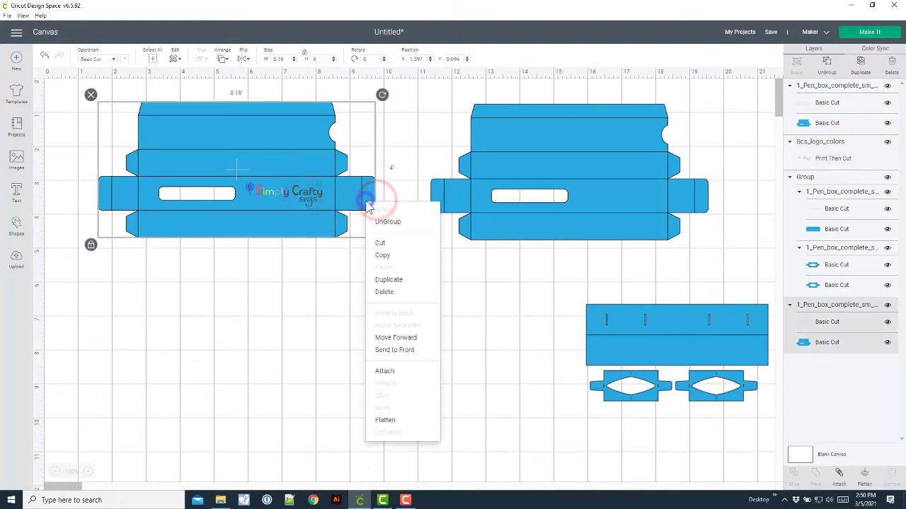
pyautogui.click(388, 223)
pyautogui.click(409, 266)
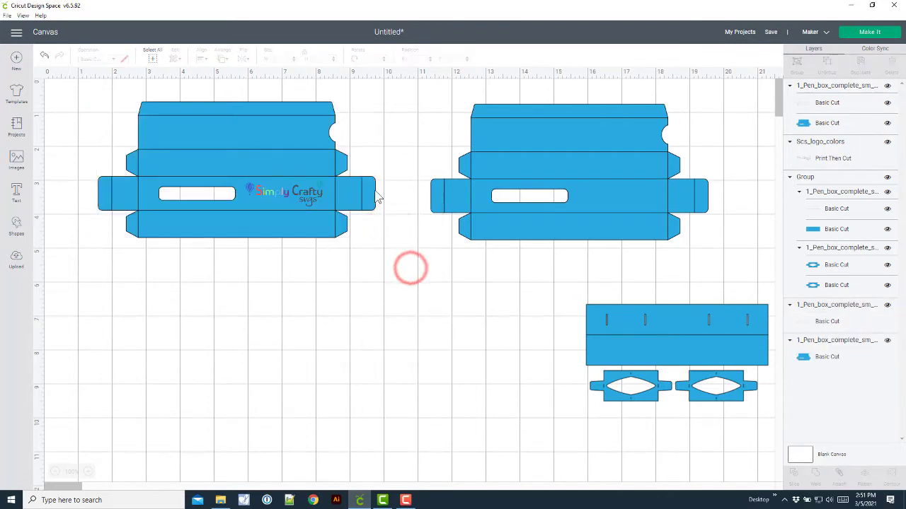
pyautogui.click(374, 192)
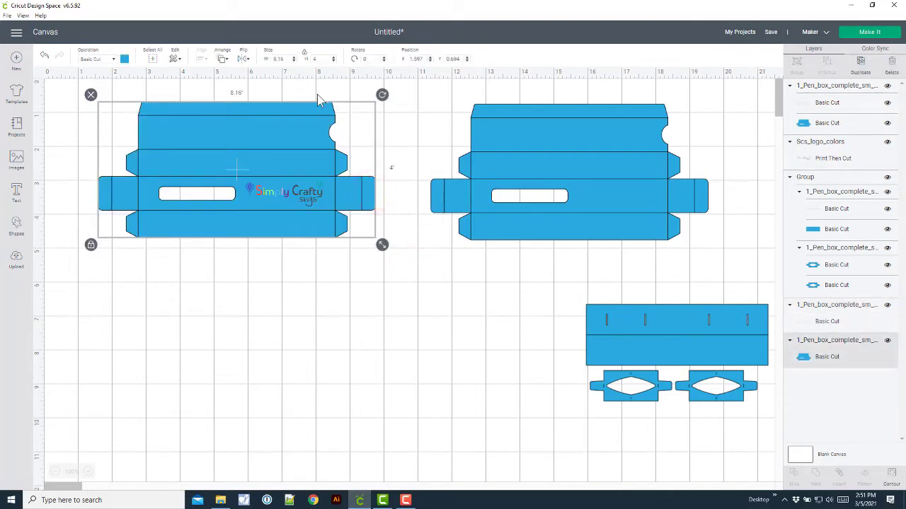
pyautogui.click(818, 357)
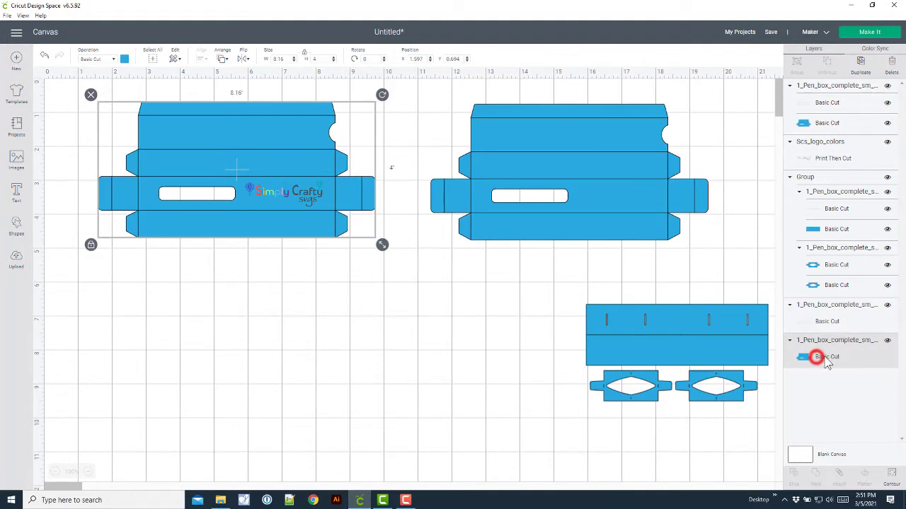
pyautogui.click(827, 322)
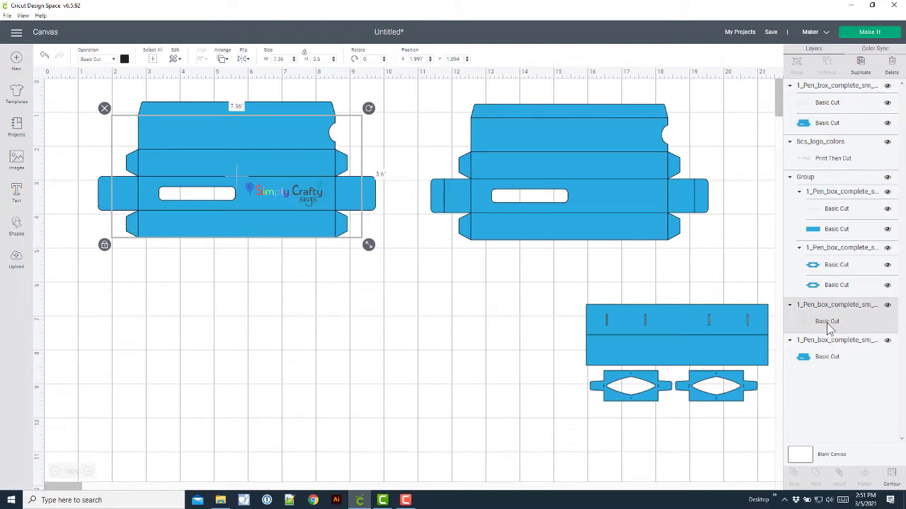
pyautogui.click(115, 60)
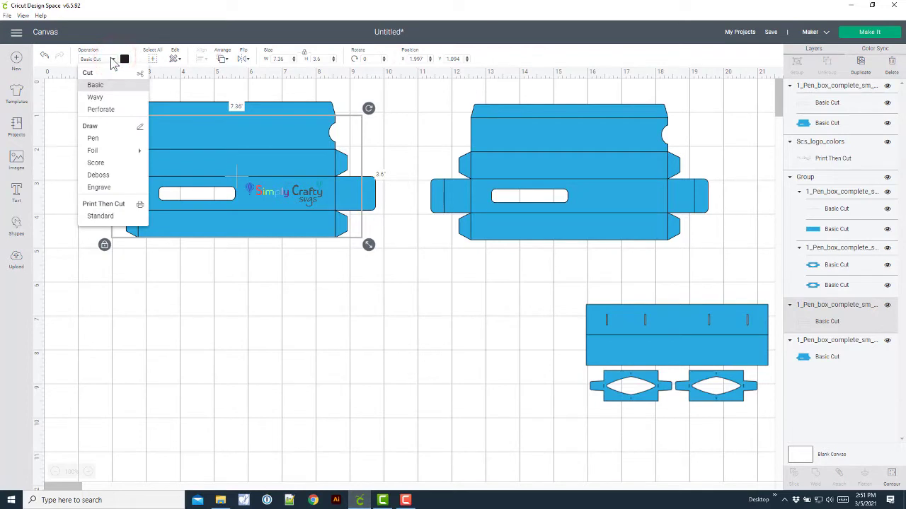
pyautogui.click(105, 164)
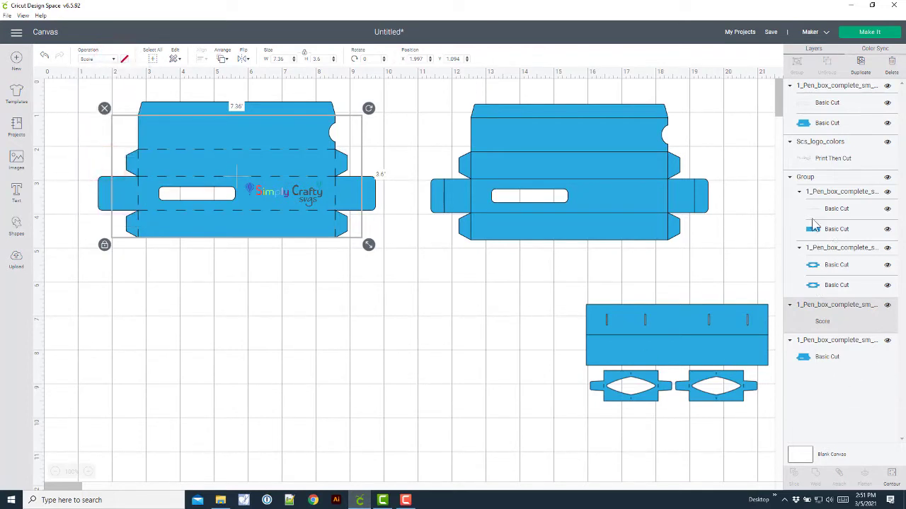
# Change the operation of the original box's solid shape layer to standard Print Then Cut.
pyautogui.click(367, 286)
pyautogui.click(299, 196)
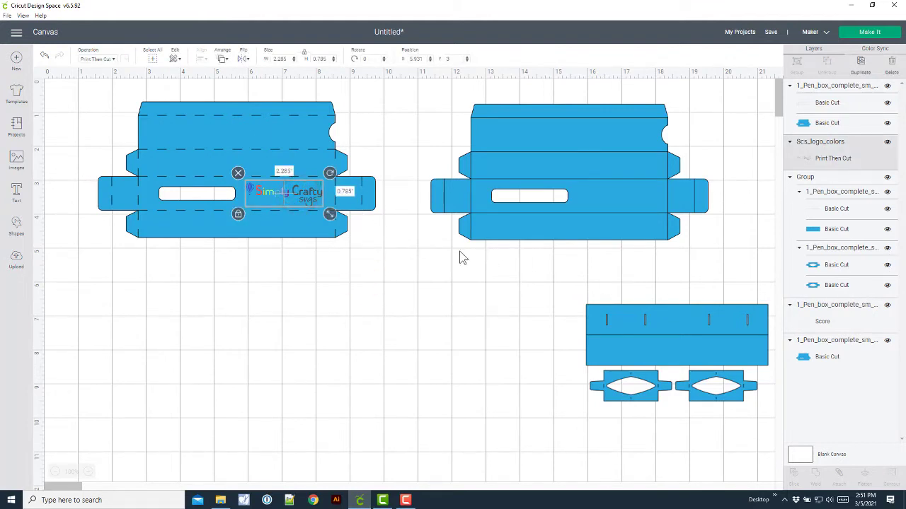
pyautogui.click(370, 199)
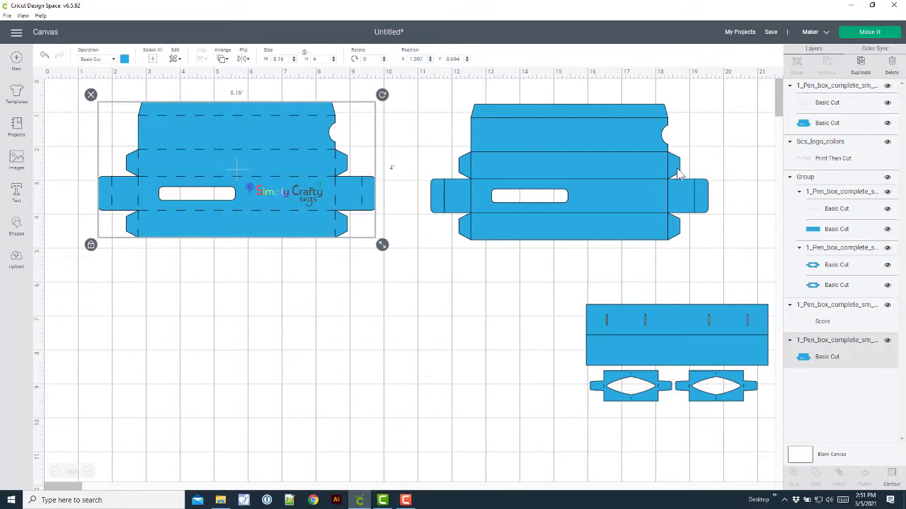
pyautogui.click(111, 60)
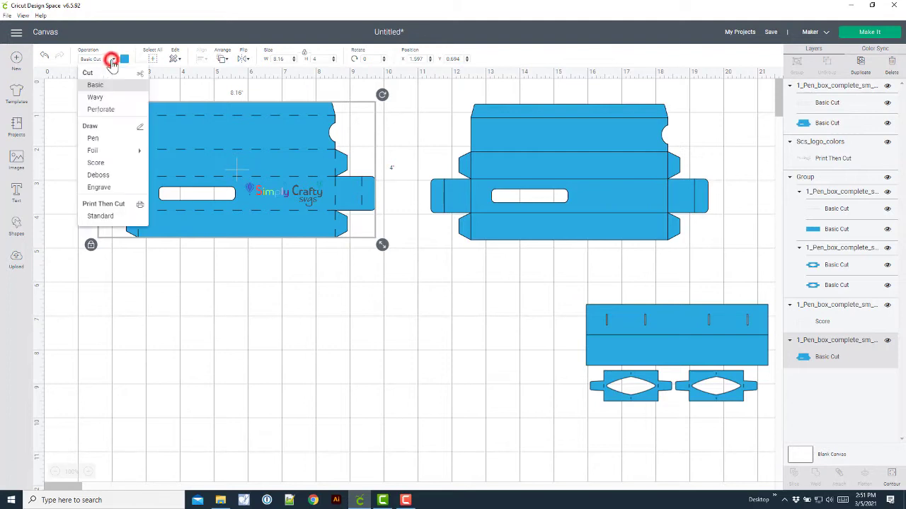
pyautogui.click(101, 217)
# Set the print color of the original box shape to the custom light blue #c4dde7.
pyautogui.click(125, 59)
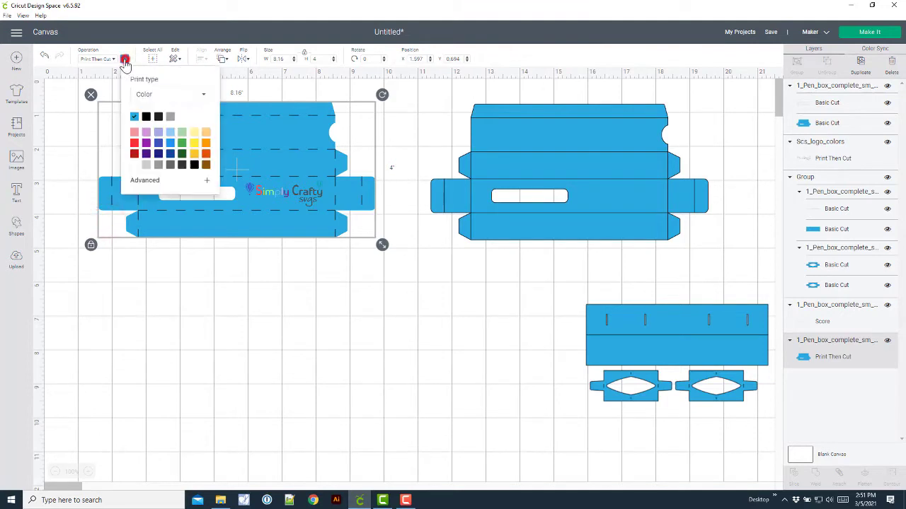
pyautogui.click(147, 182)
pyautogui.click(195, 197)
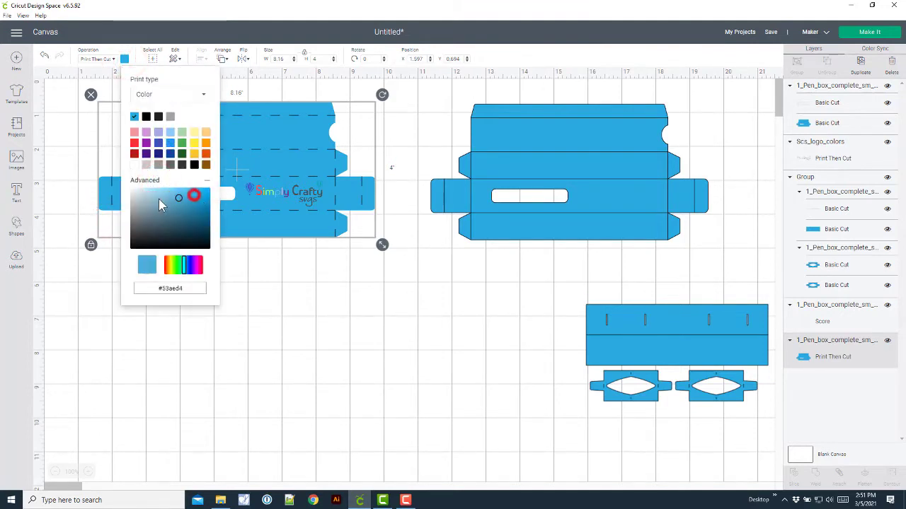
pyautogui.click(135, 197)
pyautogui.click(143, 197)
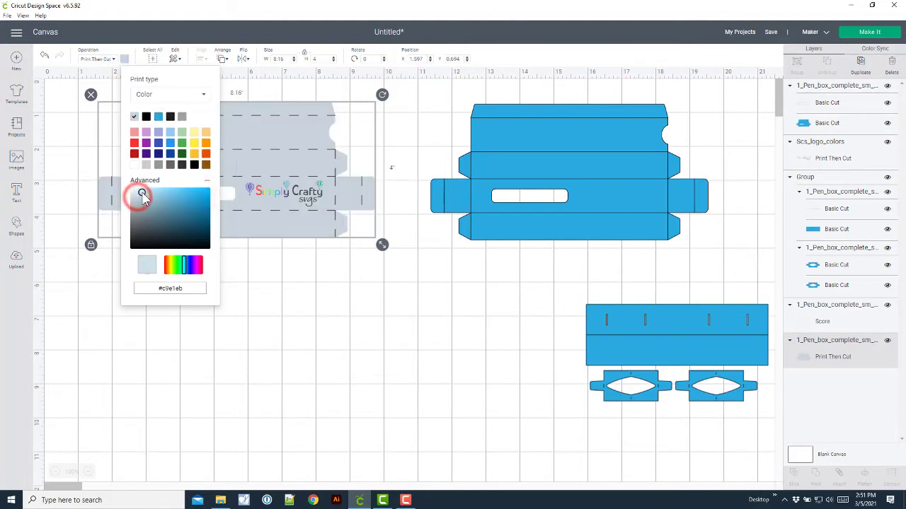
pyautogui.click(142, 193)
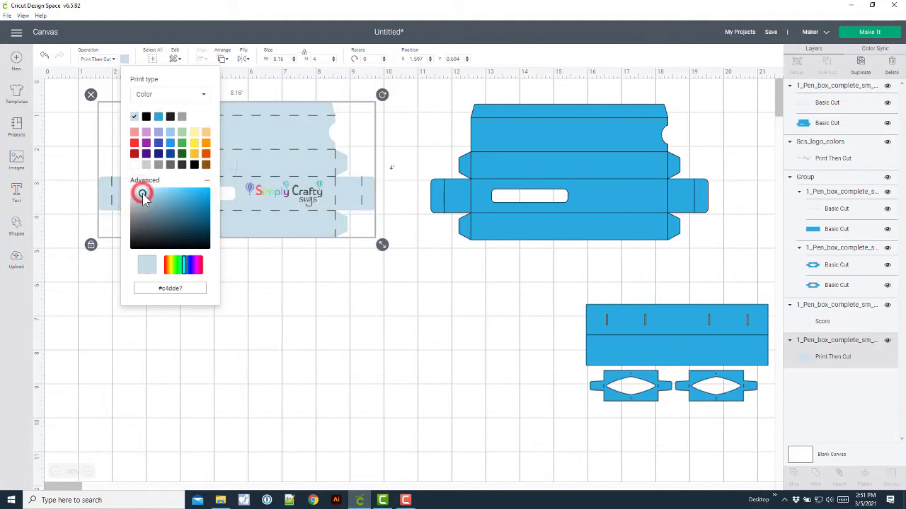
pyautogui.click(281, 310)
# Nudge the logo to about X 5.94, Y 3 and flatten it together with the light blue box shape.
pyautogui.click(284, 193)
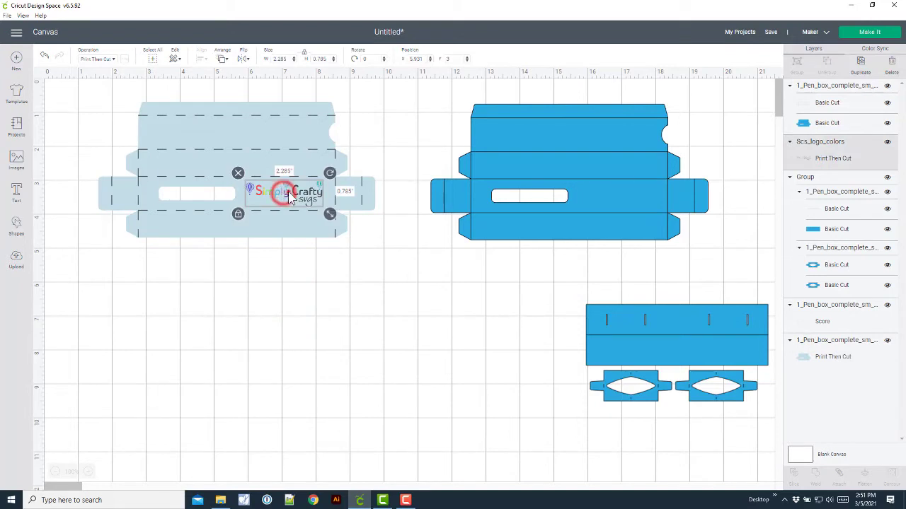
pyautogui.moveTo(288, 191); pyautogui.dragTo(290, 197)
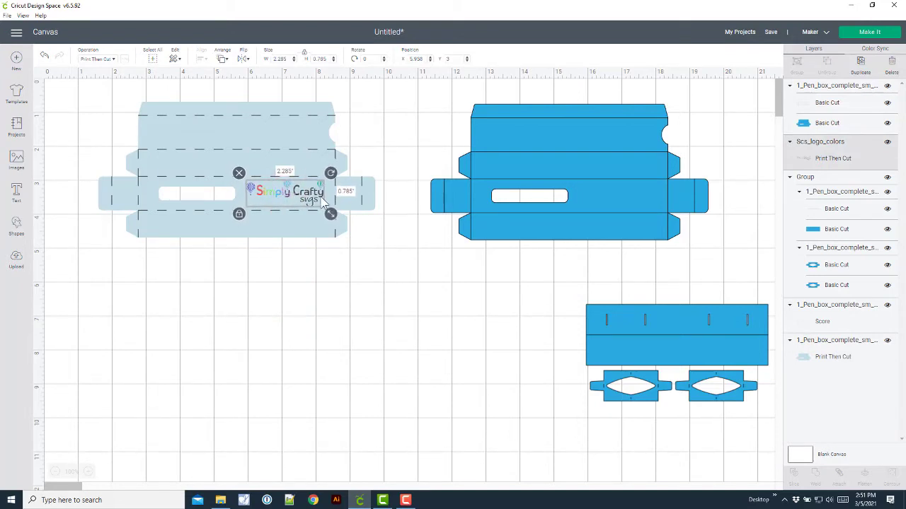
pyautogui.click(363, 241)
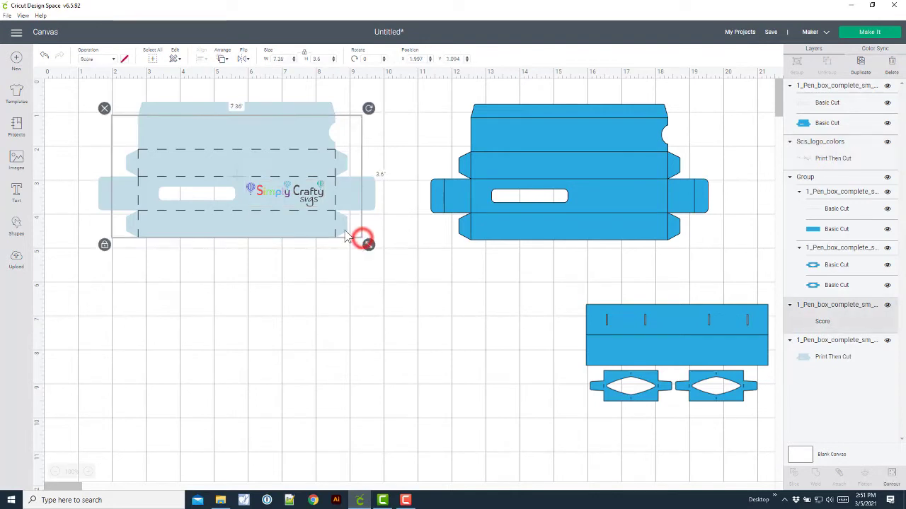
pyautogui.click(374, 200)
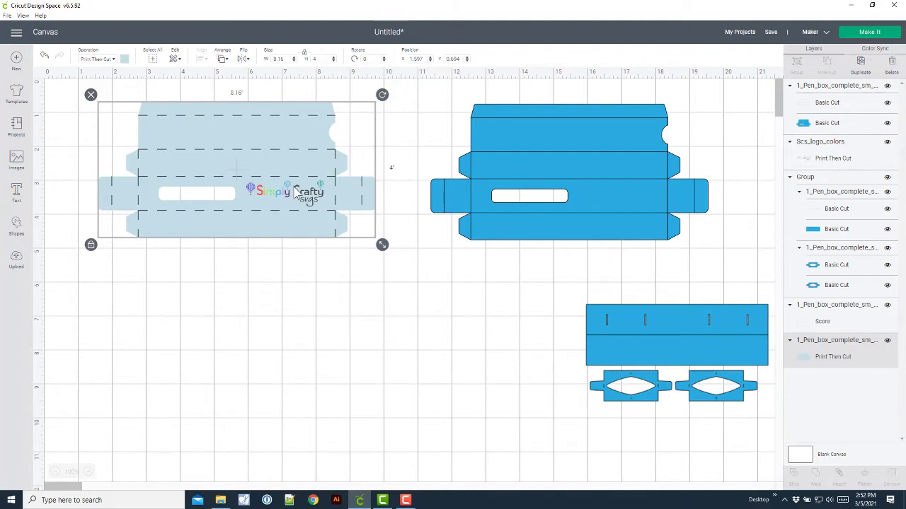
pyautogui.keyDown('shift'); pyautogui.click(838, 163); pyautogui.keyUp('shift')
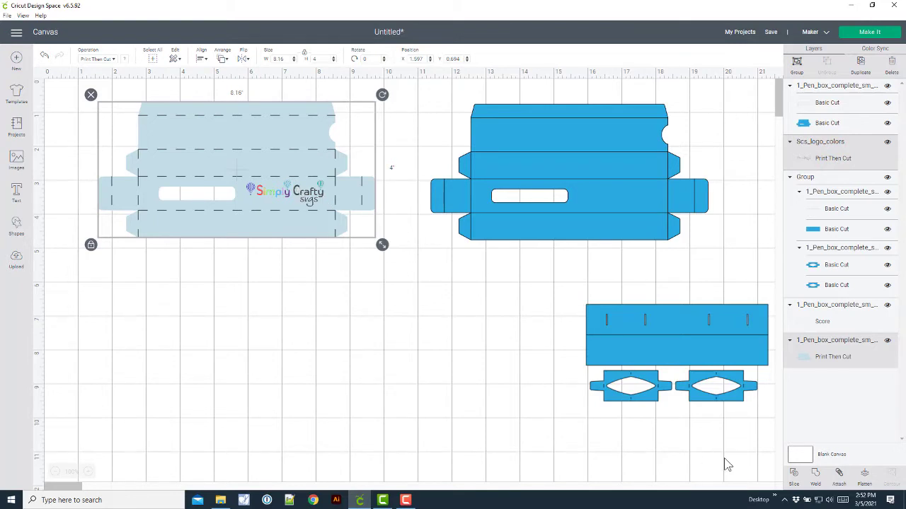
pyautogui.click(865, 480)
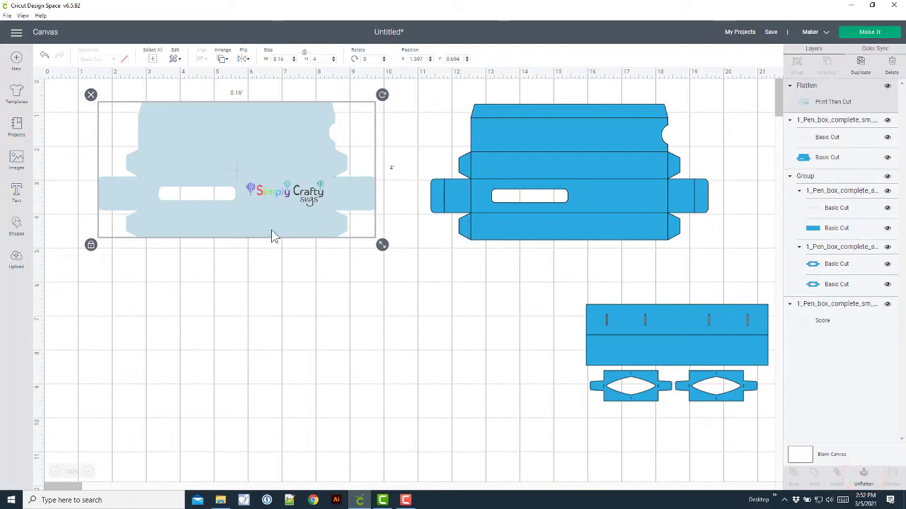
# Send the flattened box and logo to the back, behind the score lines.
pyautogui.click(223, 60)
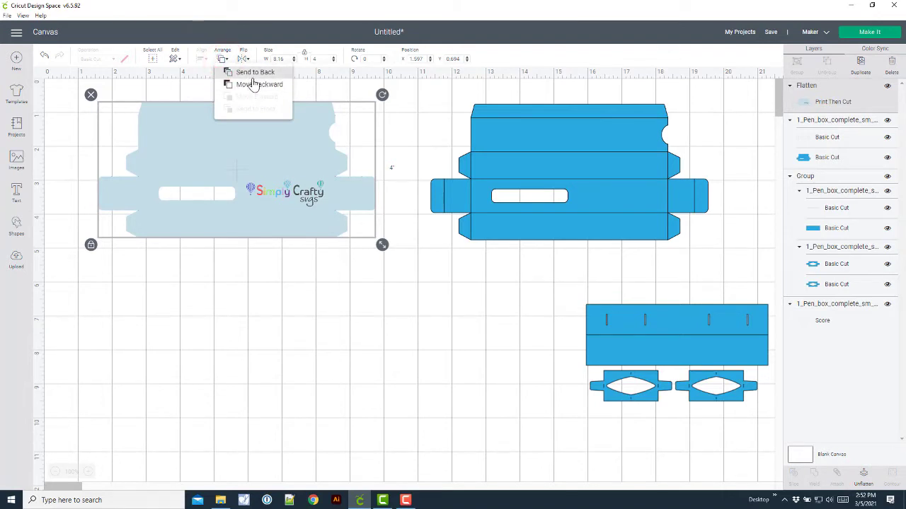
pyautogui.click(253, 78)
pyautogui.click(327, 284)
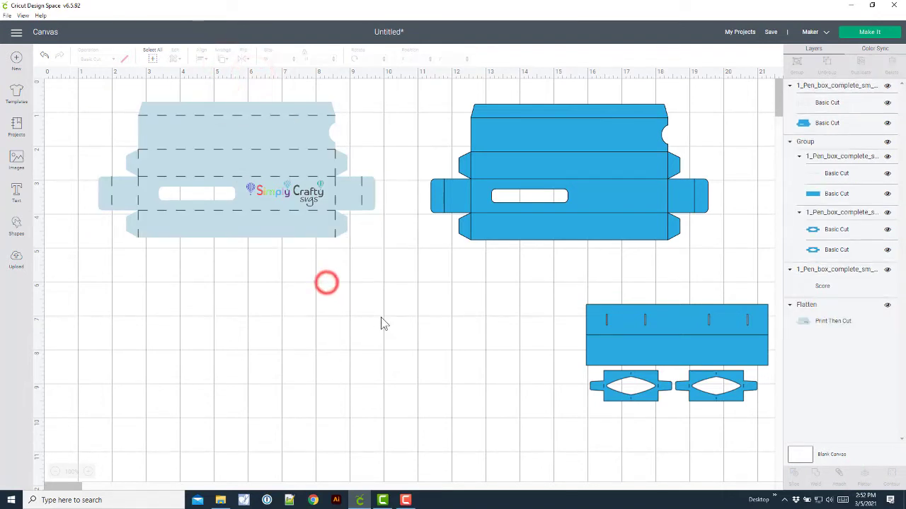
# Attach the score lines to the flattened box and move the attached piece to about X 1.03, Y 0.99.
pyautogui.moveTo(399, 309); pyautogui.dragTo(53, 83)
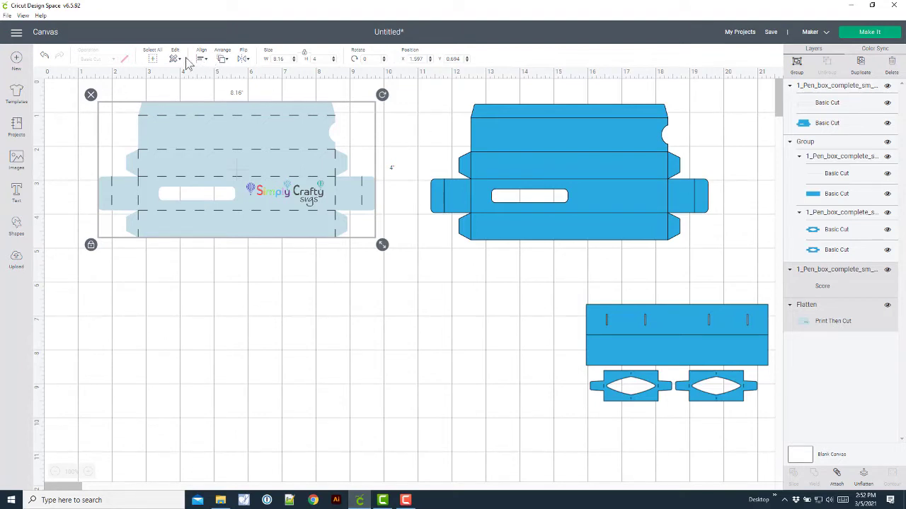
pyautogui.click(838, 481)
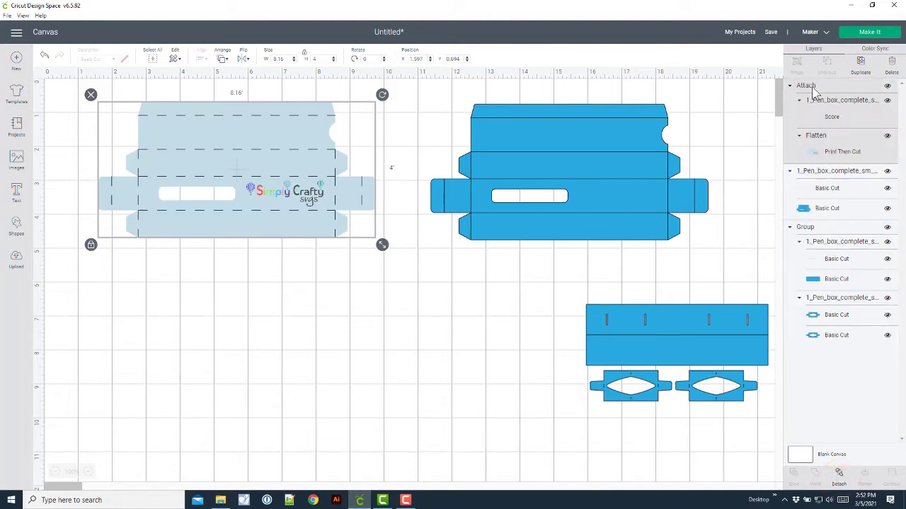
pyautogui.moveTo(300, 174); pyautogui.dragTo(281, 184)
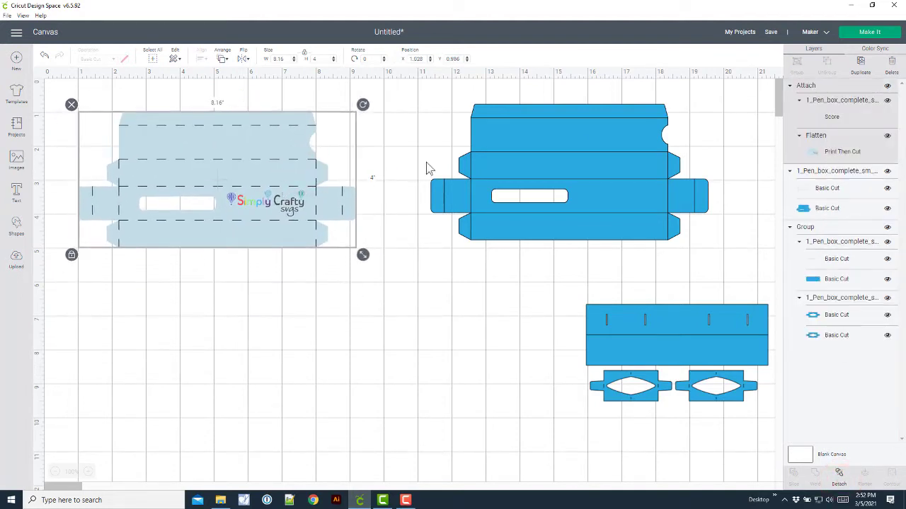
# Preview the project's prepared mats, examining the print-then-cut box layout, and return to the canvas.
pyautogui.click(869, 32)
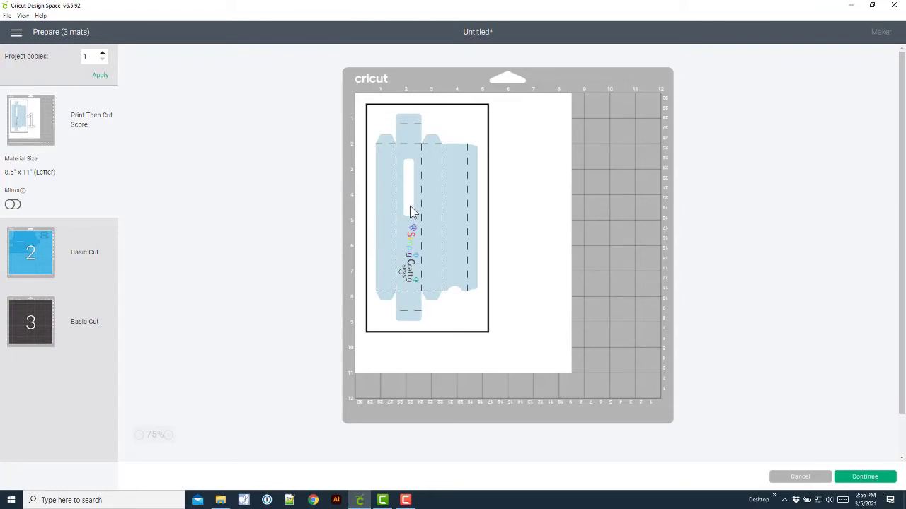
pyautogui.click(799, 477)
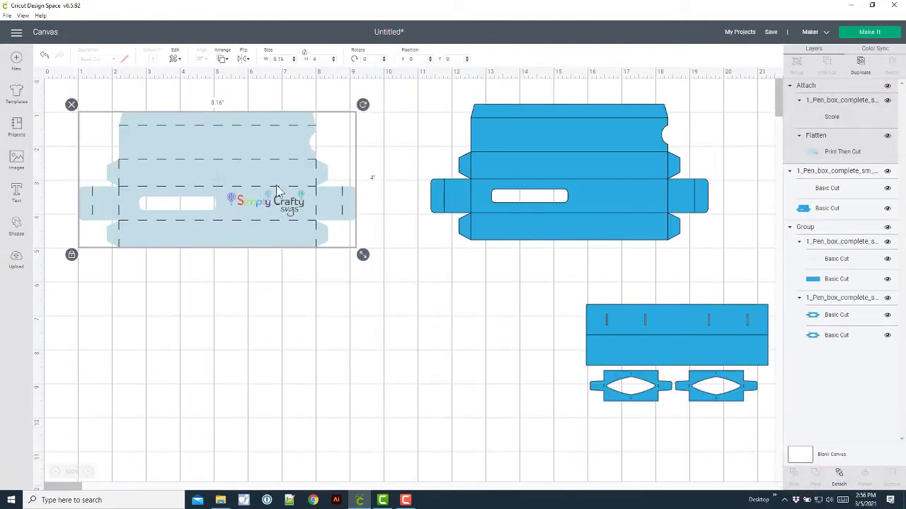
# Move the attached printed box to an empty area lower on the canvas, at about X 0.57, Y 8.96.
pyautogui.moveTo(277, 185); pyautogui.dragTo(282, 255)
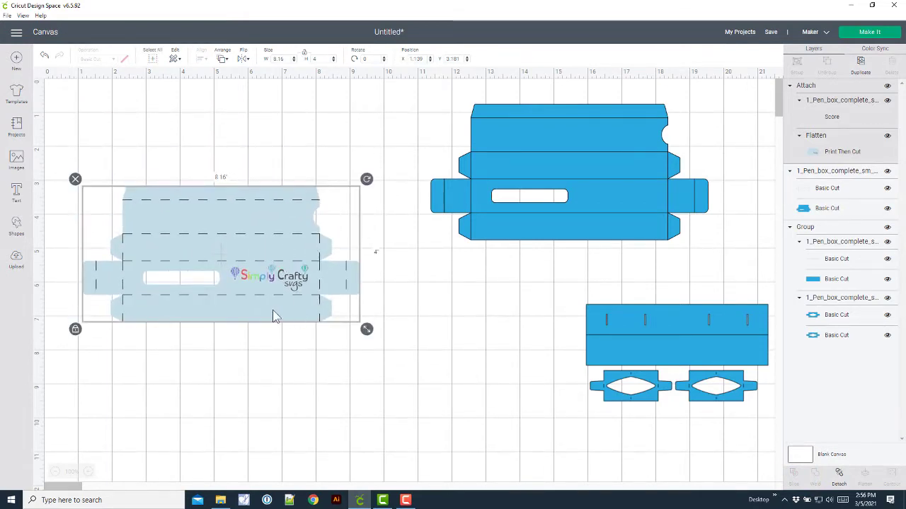
pyautogui.moveTo(210, 196); pyautogui.dragTo(194, 394)
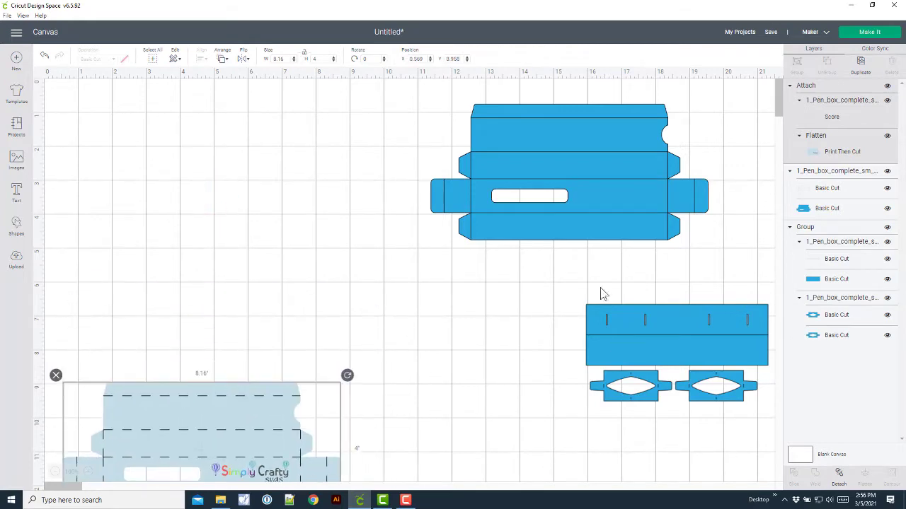
pyautogui.click(87, 471)
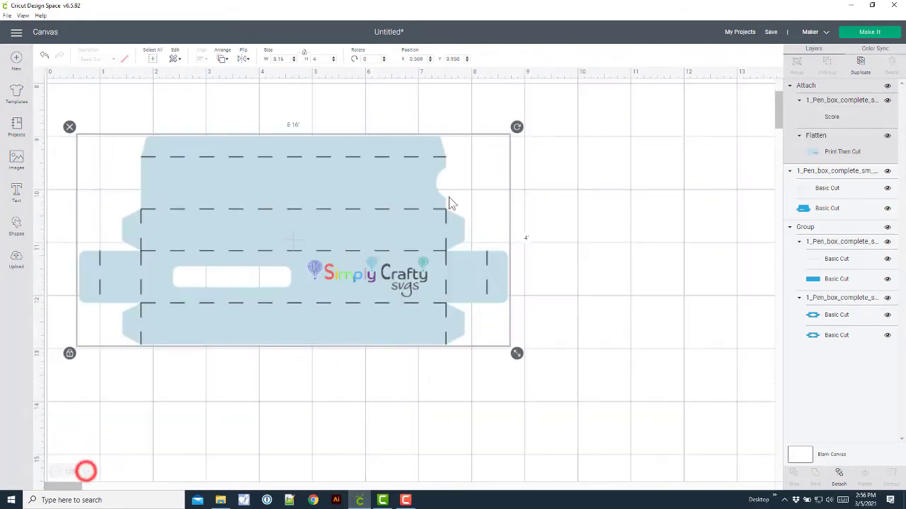
# Upload 1_pen_box_sm_window.svg from the Pen Box Sm Window folder as a cut image.
pyautogui.scroll(3, 148, 425)
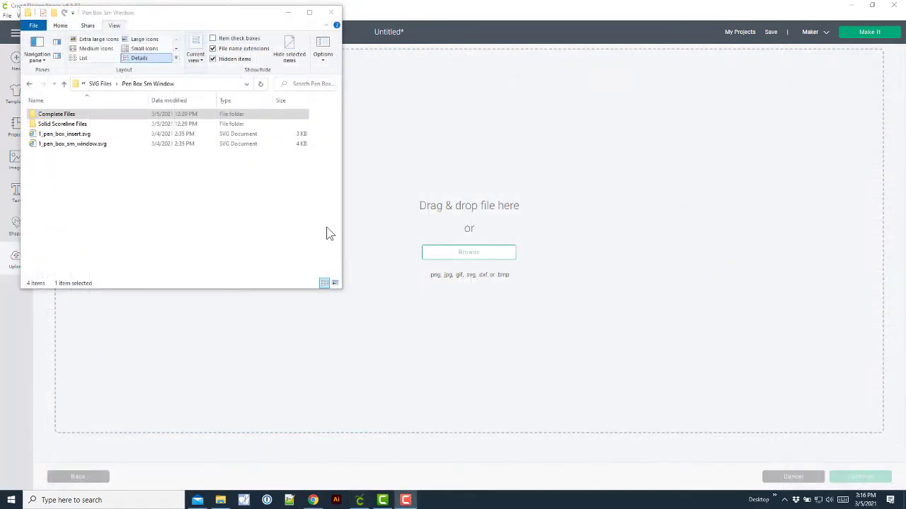
pyautogui.click(62, 134)
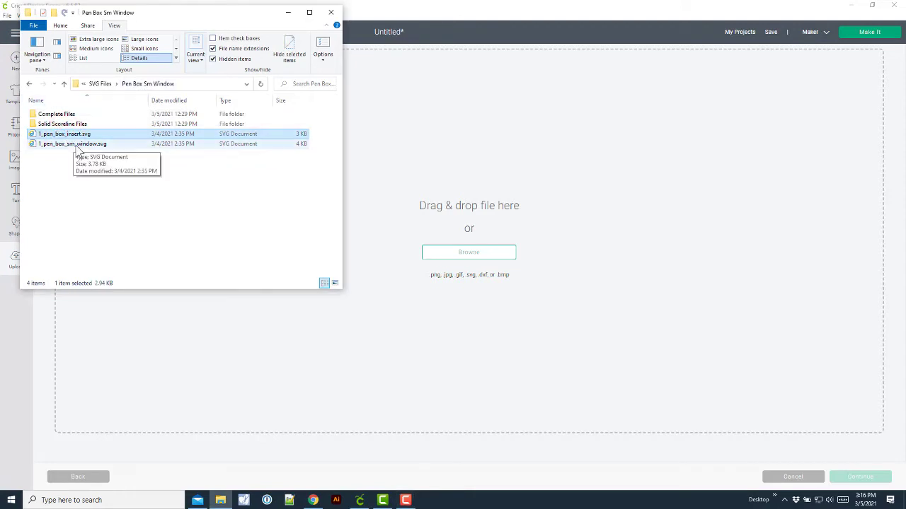
pyautogui.click(75, 145)
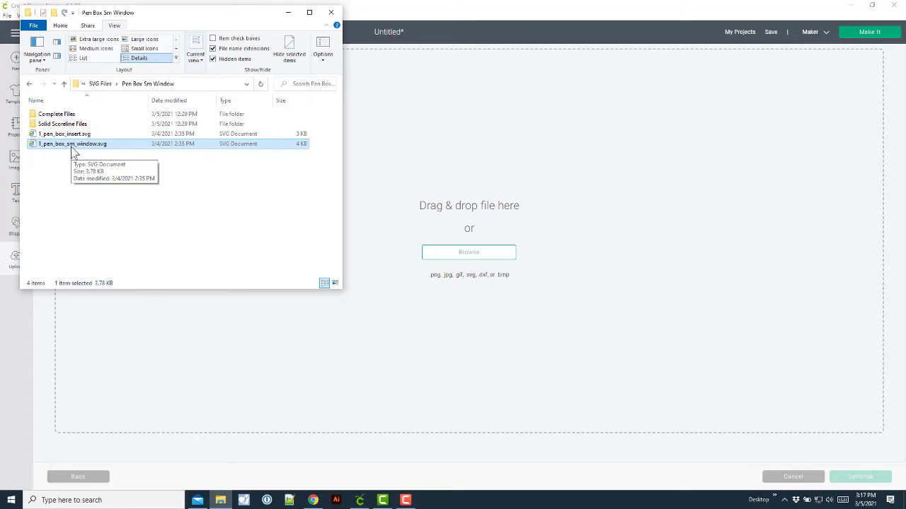
pyautogui.moveTo(73, 149); pyautogui.dragTo(477, 241)
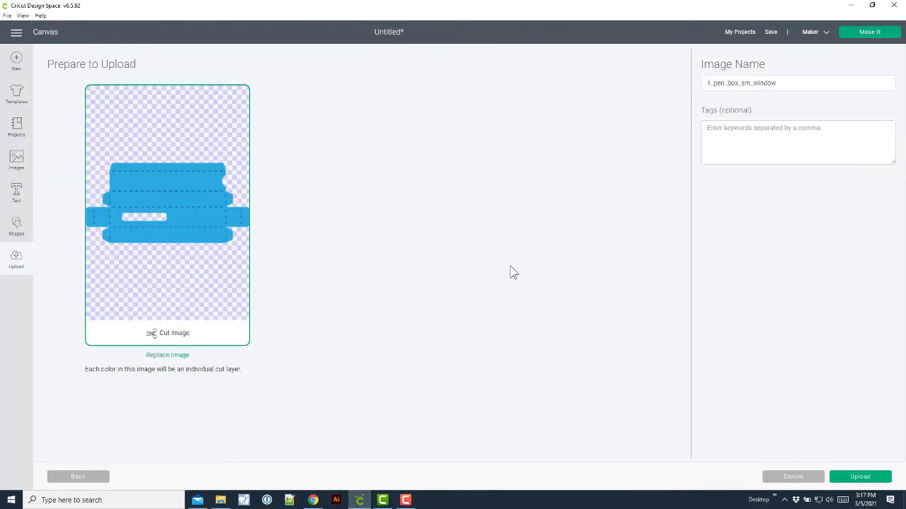
pyautogui.click(859, 476)
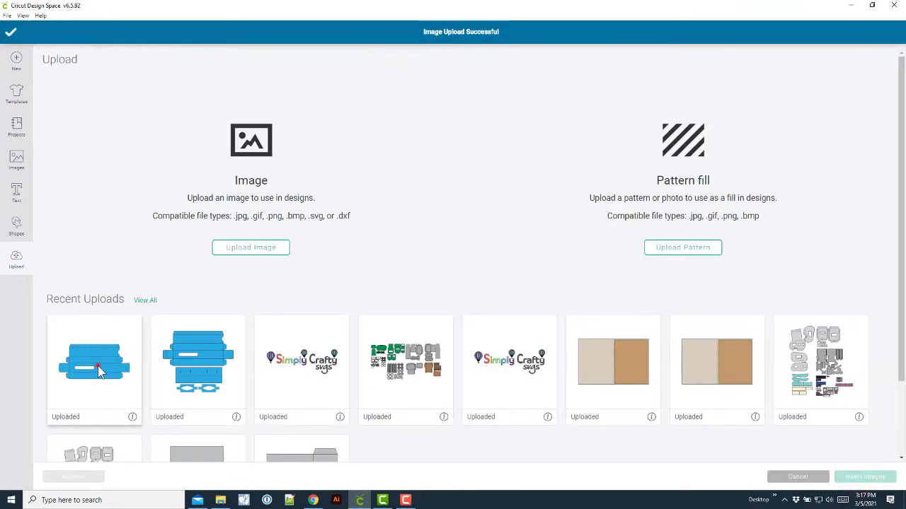
# Insert the uploaded windowed pen box onto the canvas and move it to about X 2.17, Y 0.83.
pyautogui.click(98, 364)
pyautogui.click(863, 481)
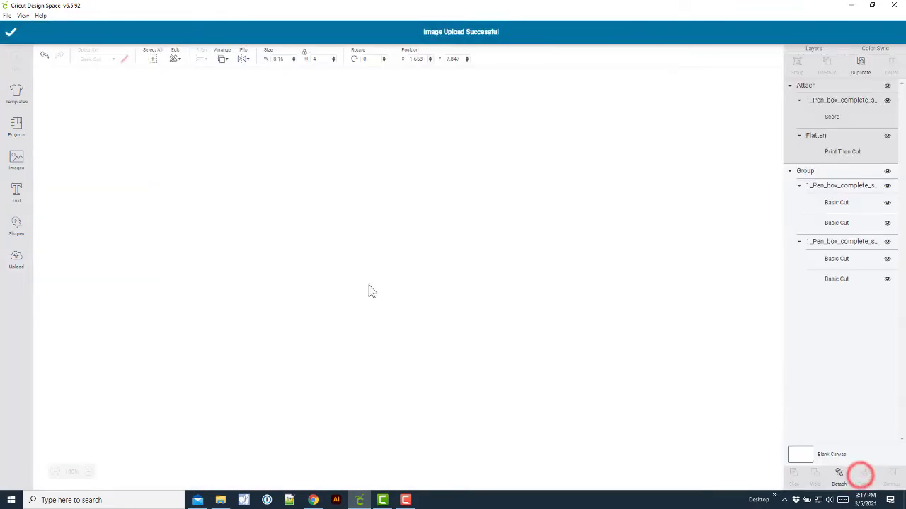
pyautogui.moveTo(266, 204); pyautogui.dragTo(304, 202)
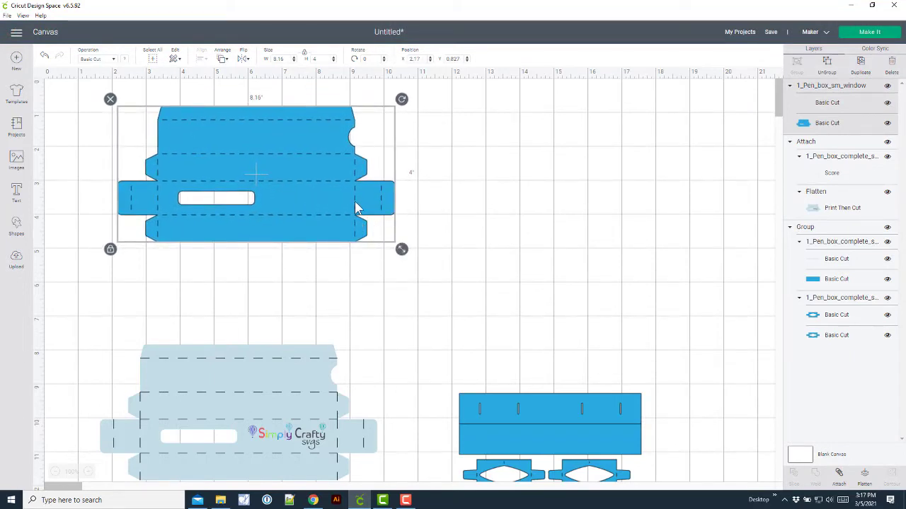
pyautogui.click(833, 107)
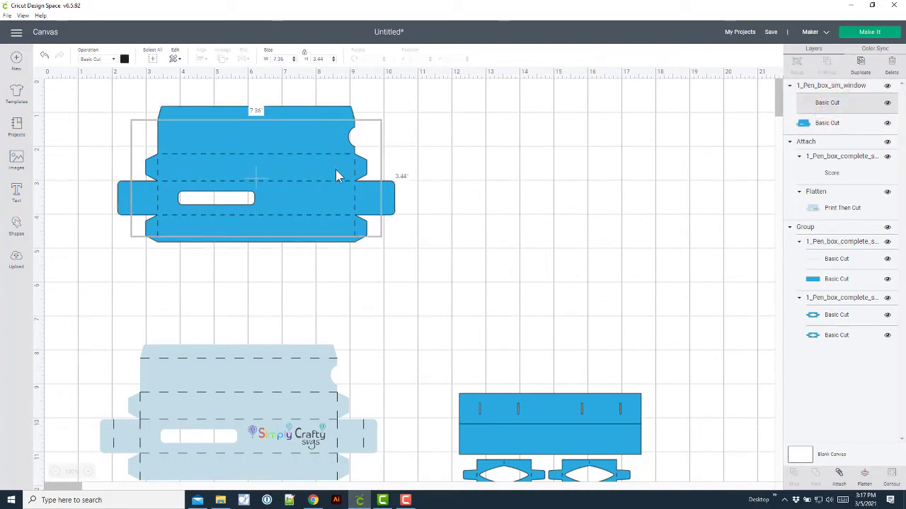
pyautogui.click(414, 246)
pyautogui.click(394, 201)
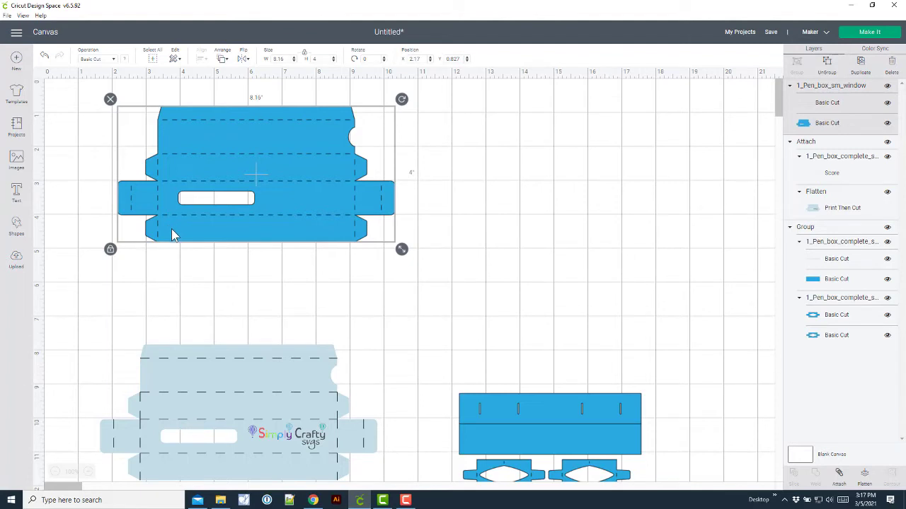
pyautogui.click(410, 225)
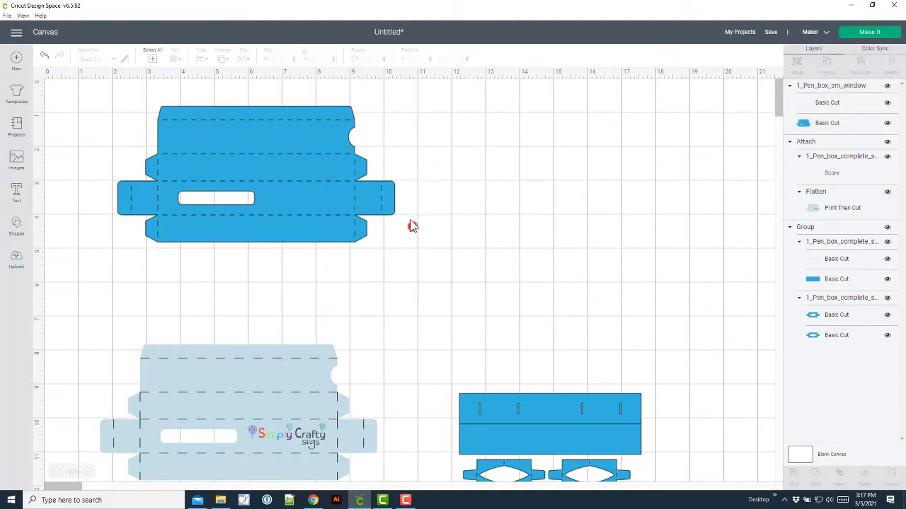
pyautogui.click(393, 200)
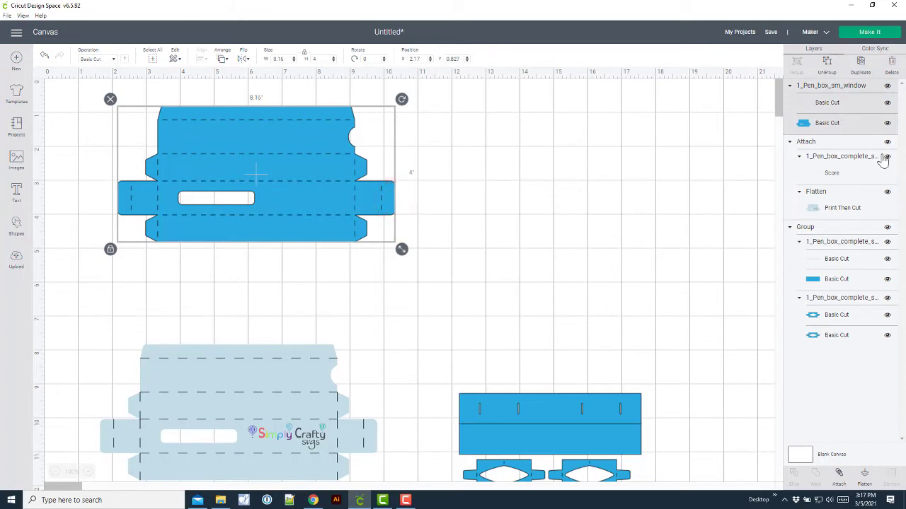
# Set the blue box layer of 1_pen_box_sm_window to the standard Print Then Cut operation.
pyautogui.click(832, 124)
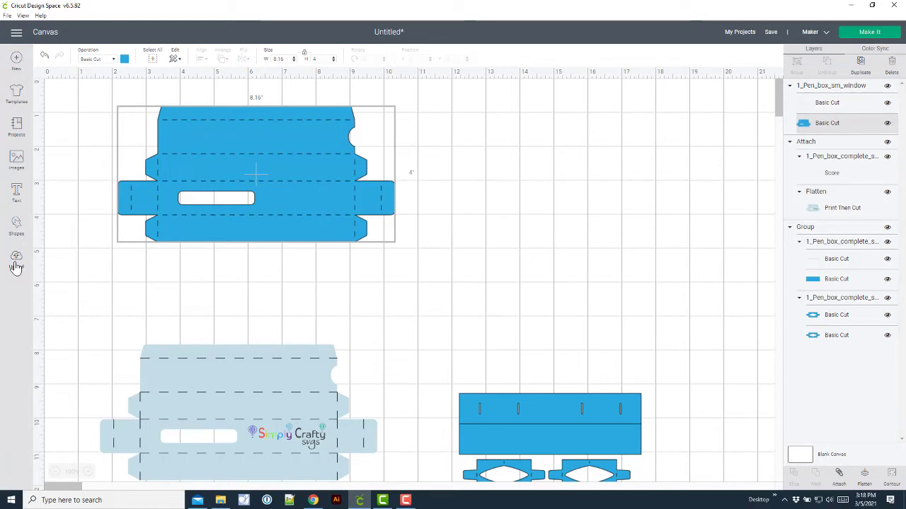
pyautogui.click(115, 62)
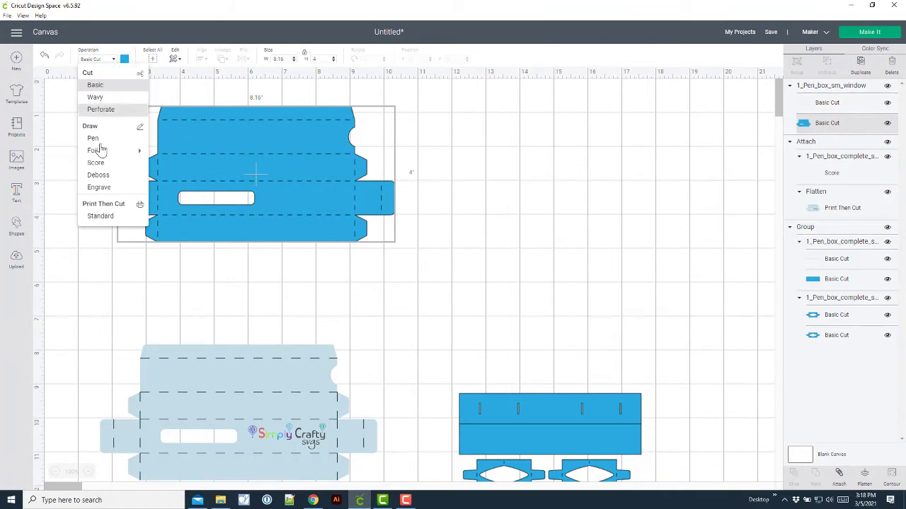
pyautogui.click(97, 216)
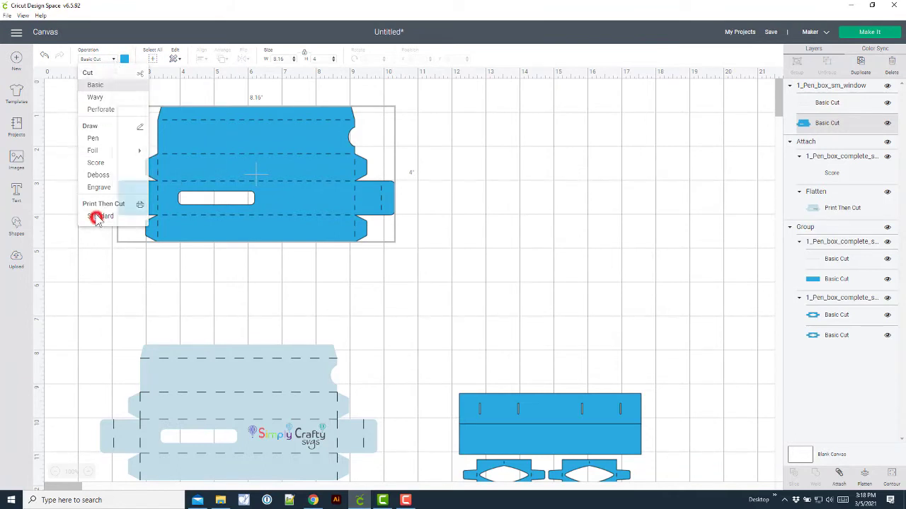
# Switch the box layer's print type to Pattern and fill it with the beige sheet-music design, trying the teal fish design along the way.
pyautogui.click(124, 63)
pyautogui.click(148, 94)
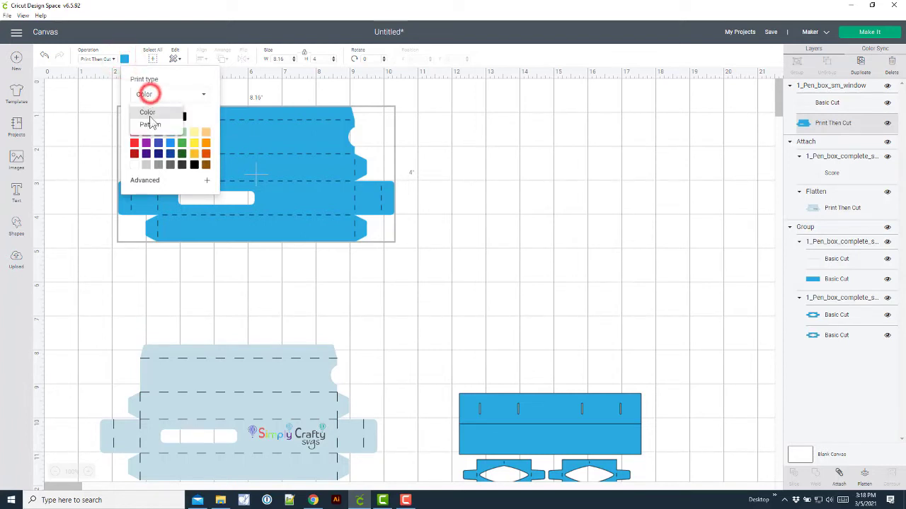
pyautogui.click(150, 124)
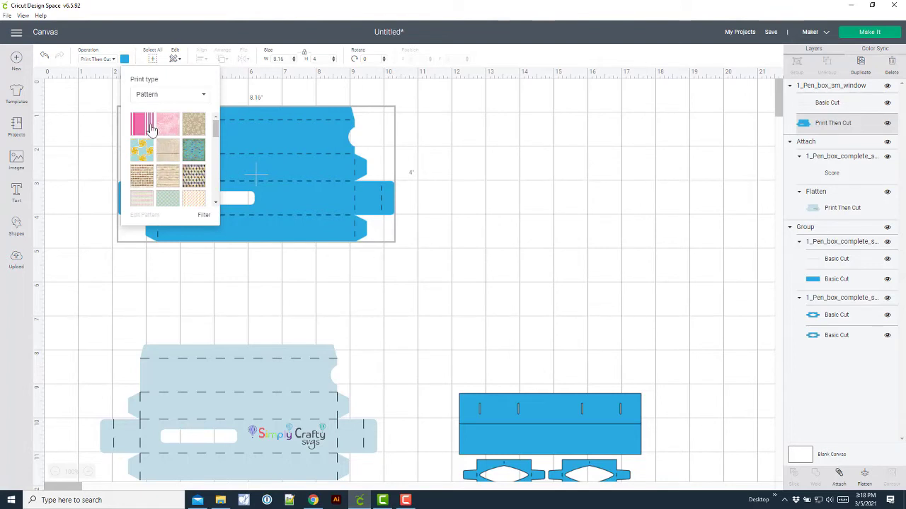
pyautogui.click(168, 181)
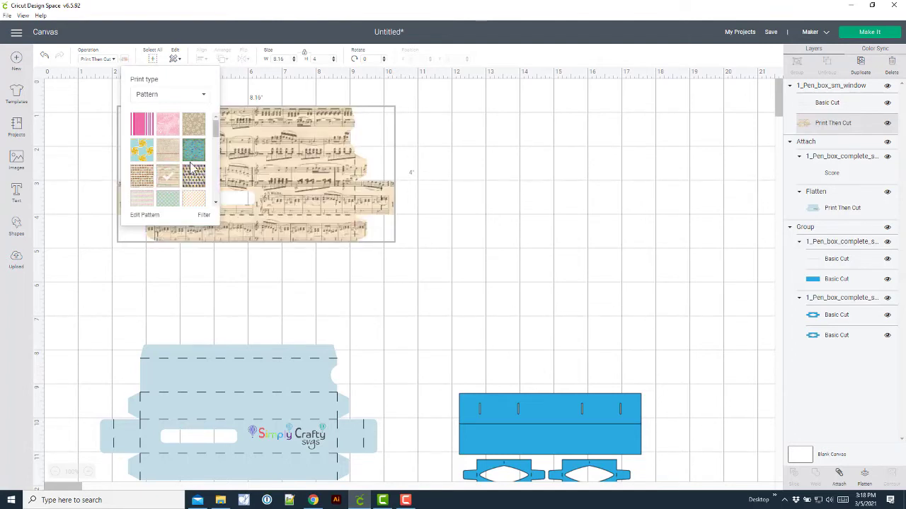
pyautogui.click(193, 152)
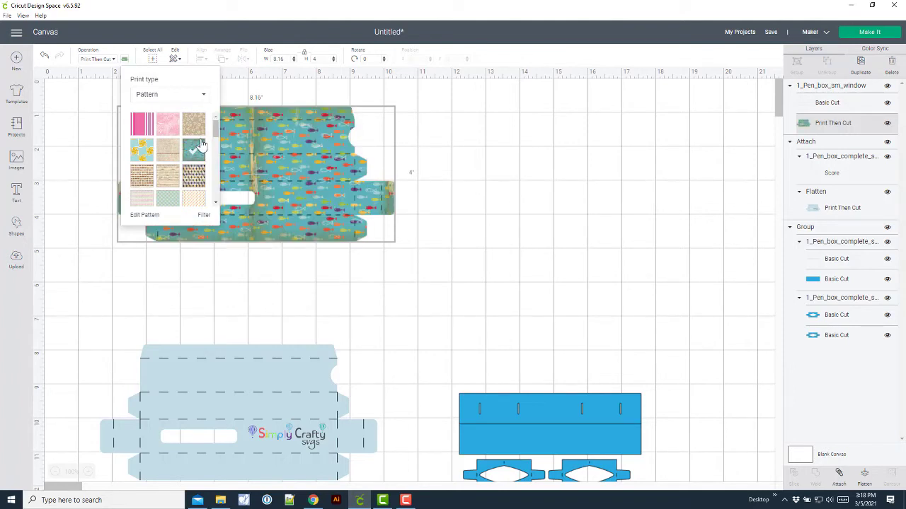
pyautogui.scroll(-2, 183, 187)
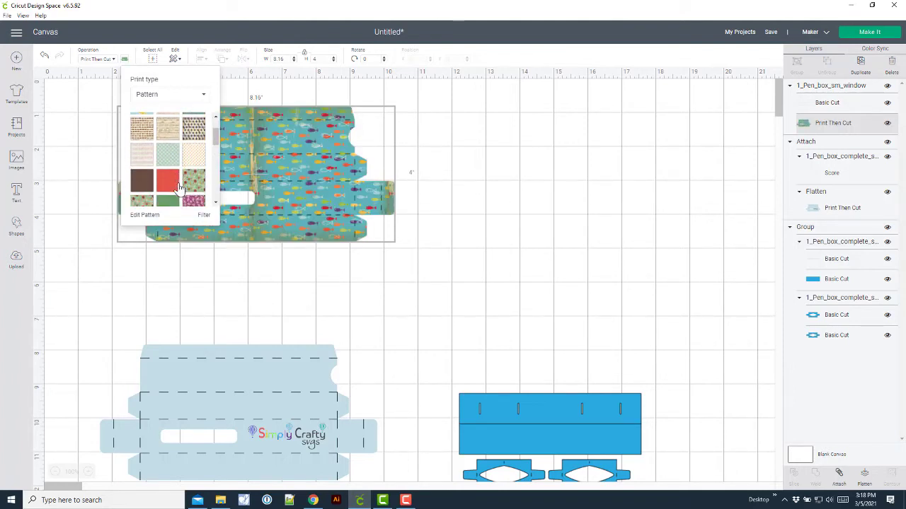
pyautogui.click(165, 128)
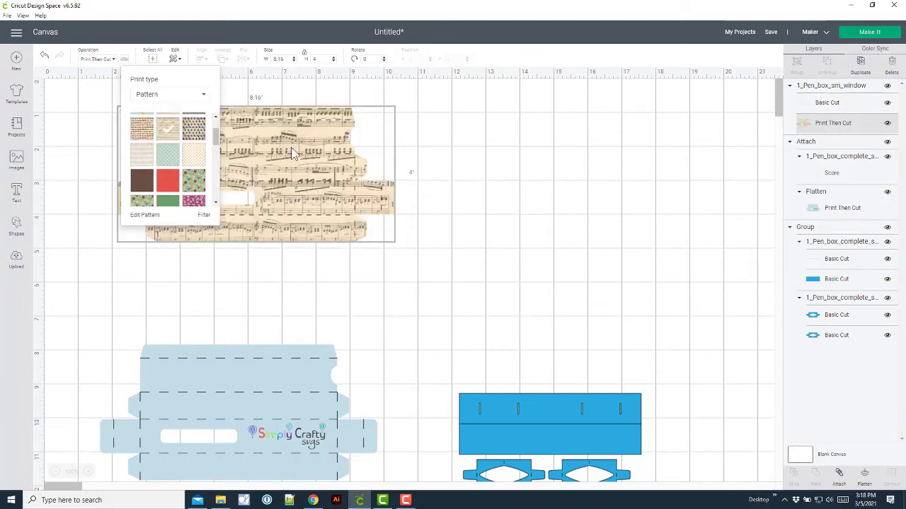
# Enlarge the scale of the sheet-music pattern on the box.
pyautogui.click(144, 215)
pyautogui.click(383, 43)
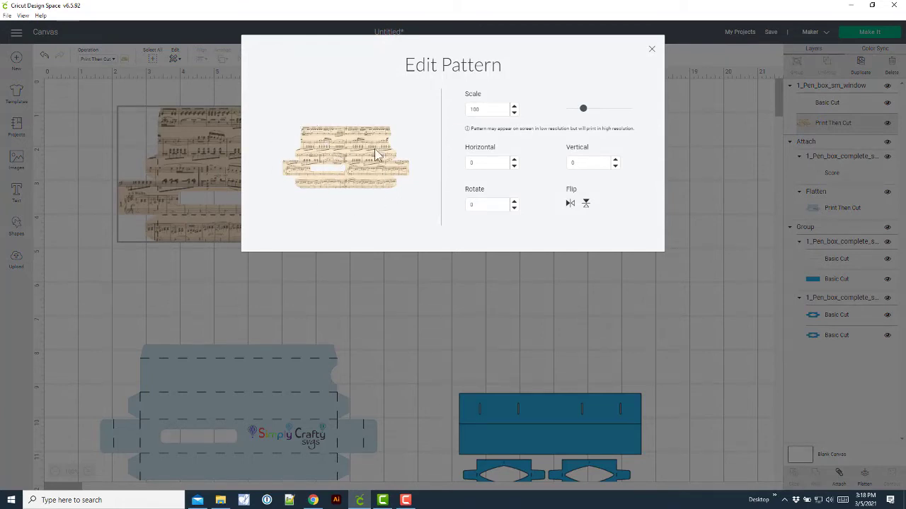
pyautogui.click(585, 111)
pyautogui.moveTo(585, 111); pyautogui.dragTo(587, 111)
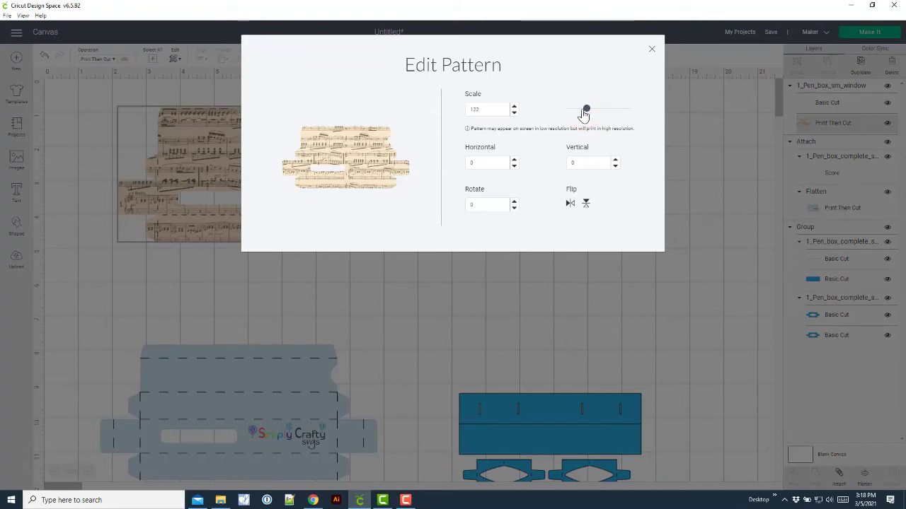
pyautogui.click(651, 49)
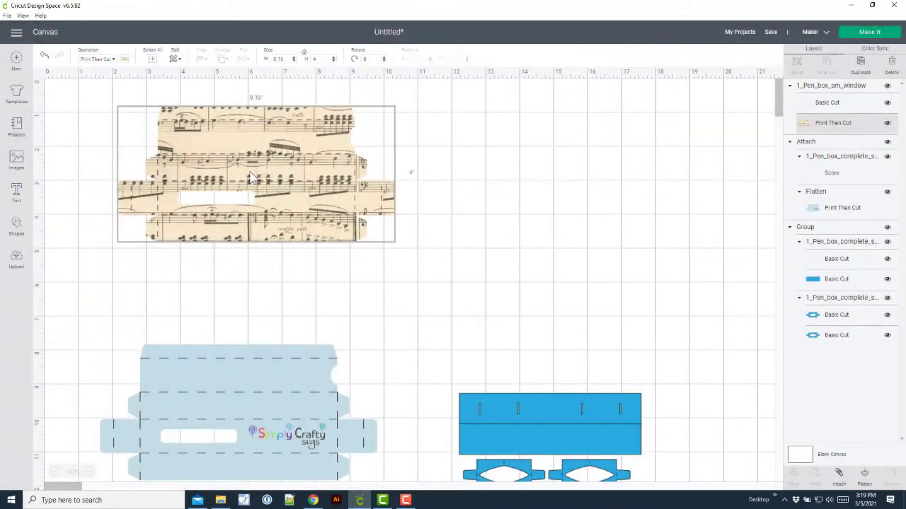
# Attach the dashed fold-line layer and the Print Then Cut layer of the sheet-music box to each other.
pyautogui.click(249, 172)
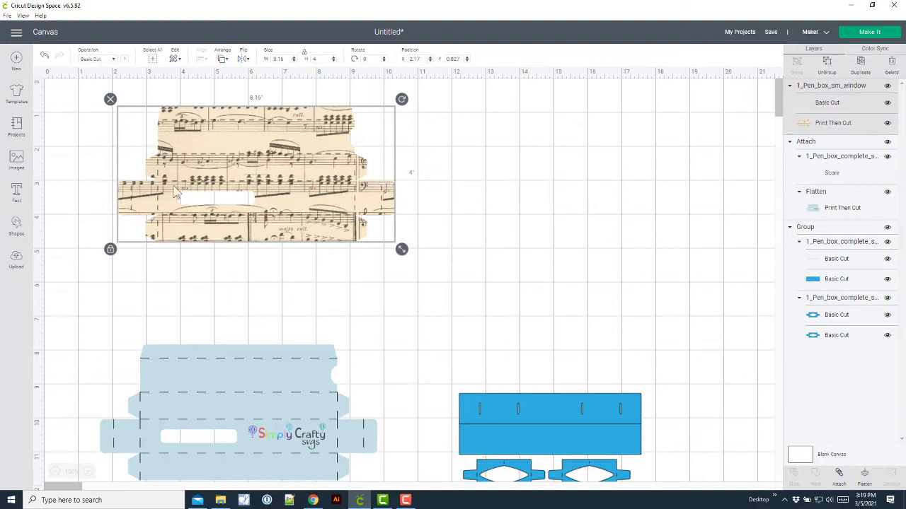
pyautogui.click(819, 124)
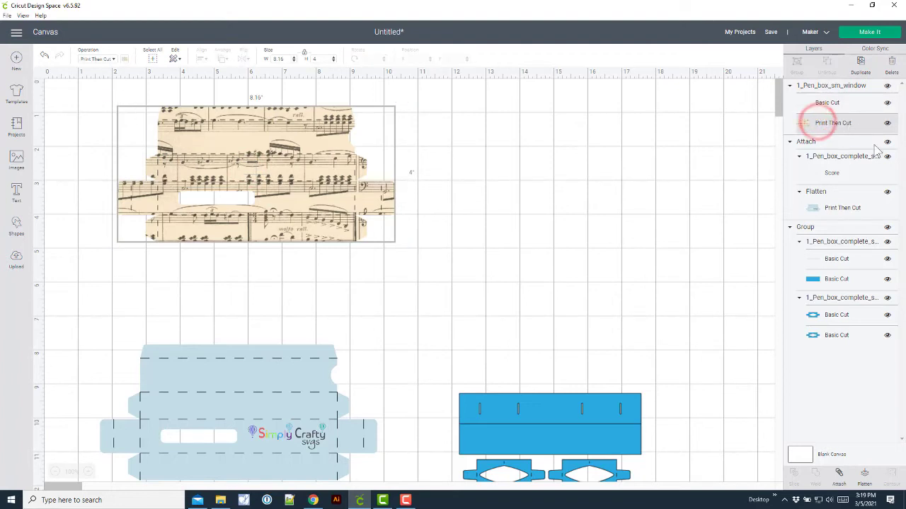
pyautogui.click(835, 105)
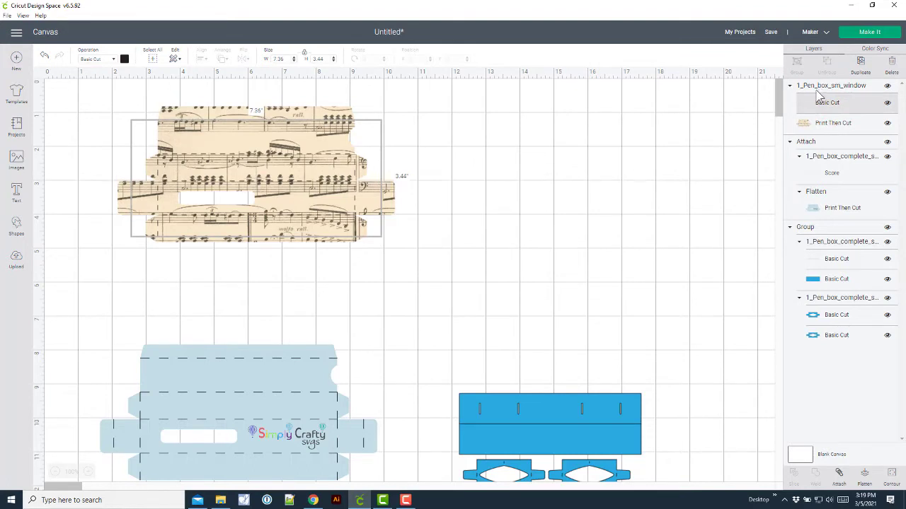
pyautogui.click(814, 86)
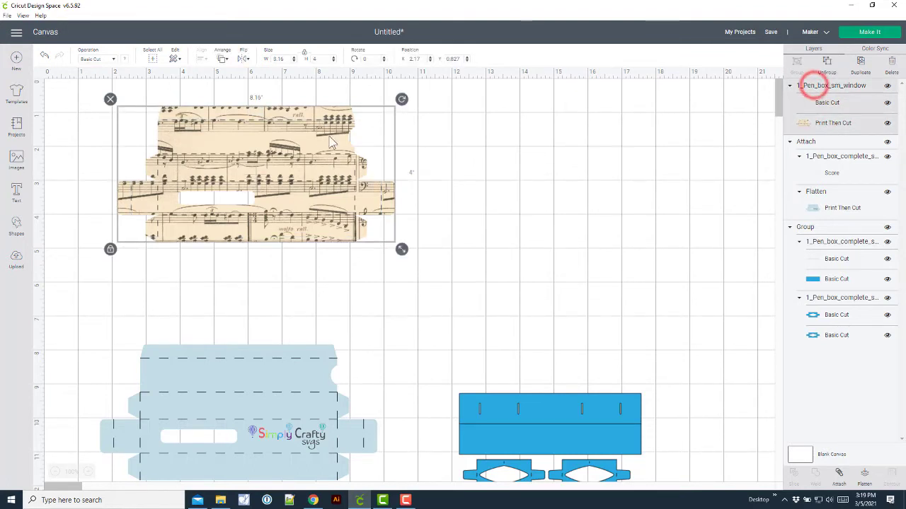
pyautogui.moveTo(388, 269); pyautogui.dragTo(80, 85)
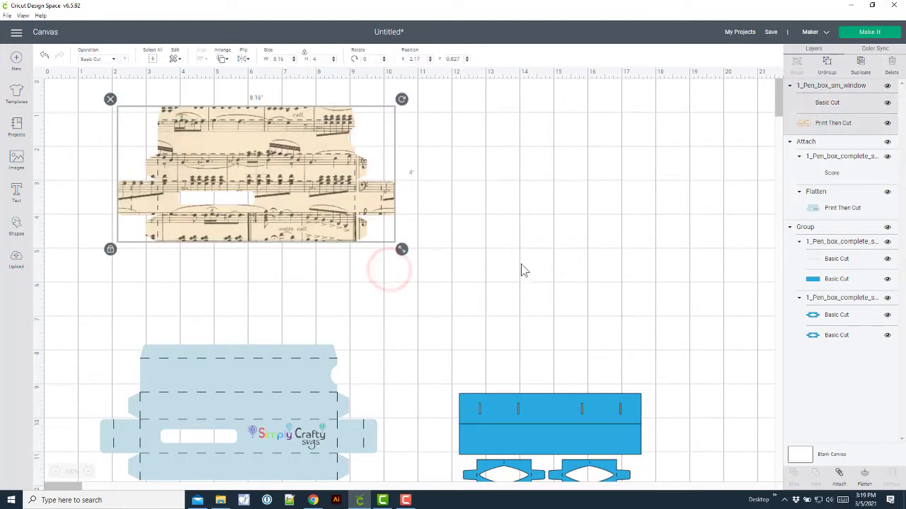
pyautogui.click(841, 485)
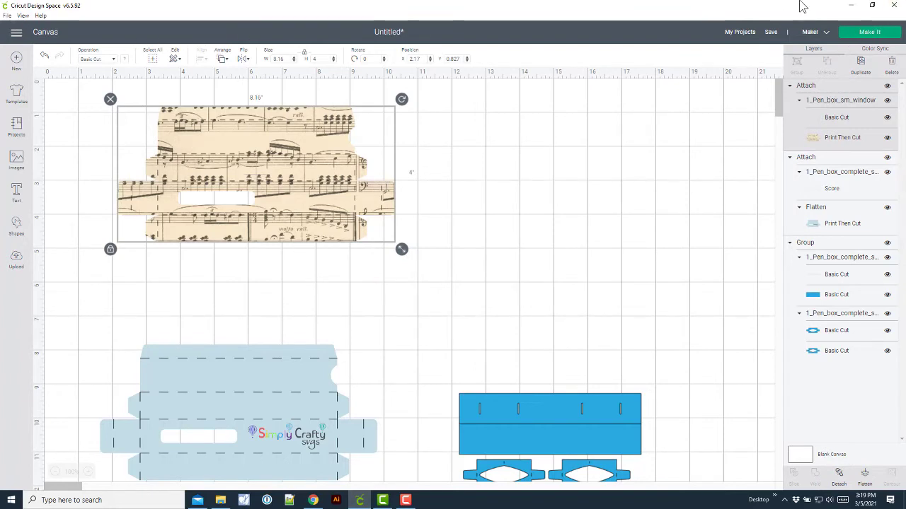
# Prepare the project's mats, select the mat with the sheet-music box and continue to the make stage.
pyautogui.click(851, 33)
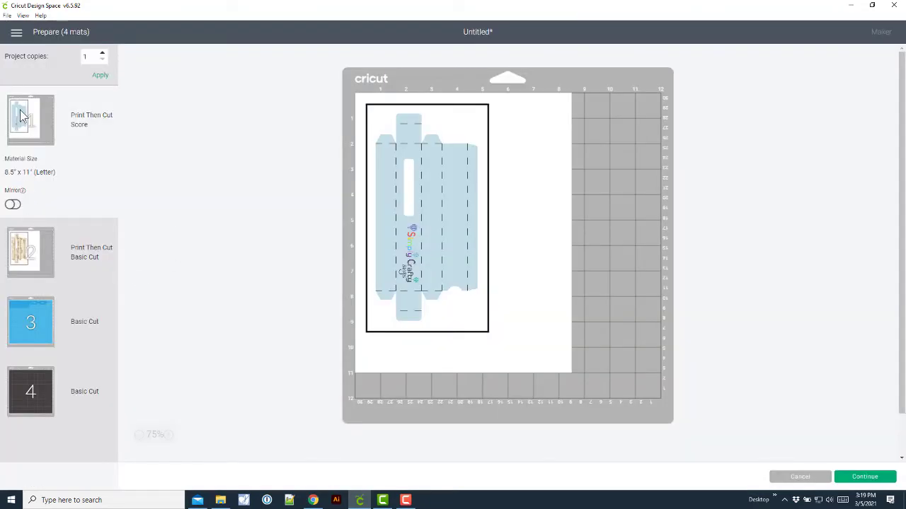
pyautogui.click(29, 266)
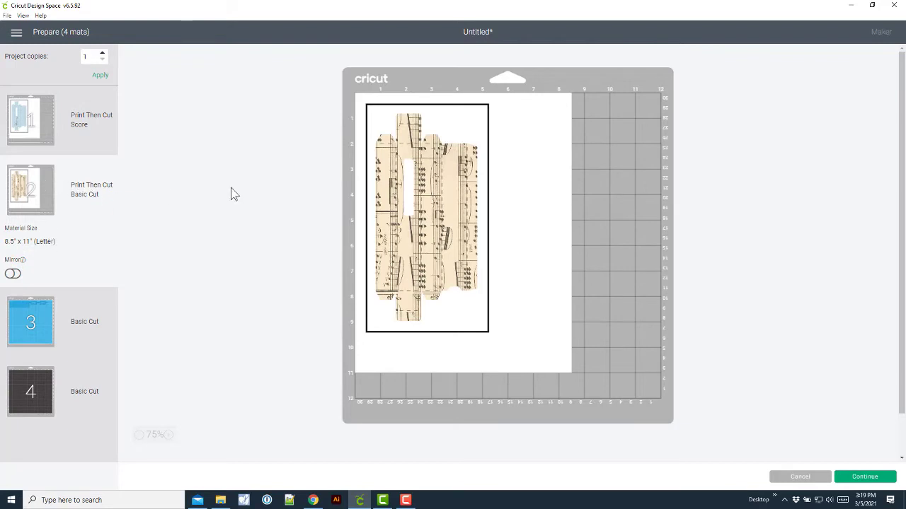
pyautogui.click(865, 478)
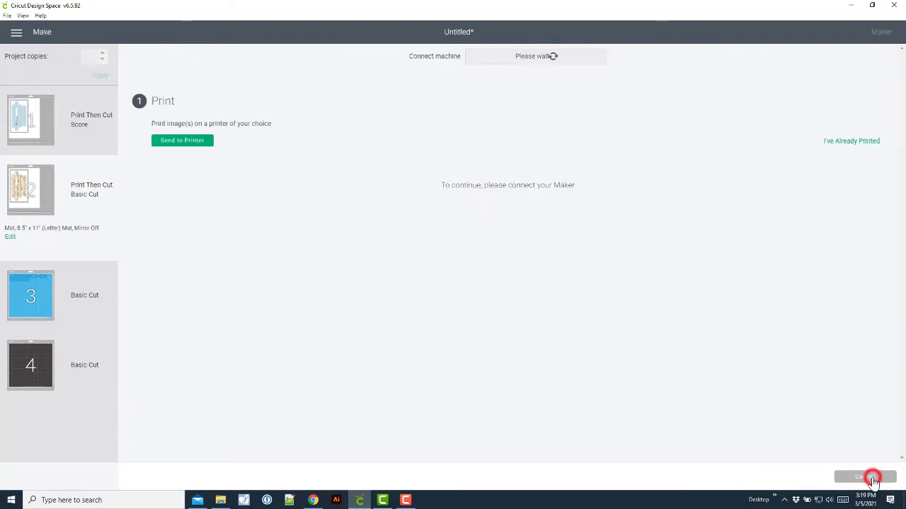
# Send the sheet-music box mat to the printer with Use System Dialog turned on, bringing up the system print dialog.
pyautogui.click(181, 141)
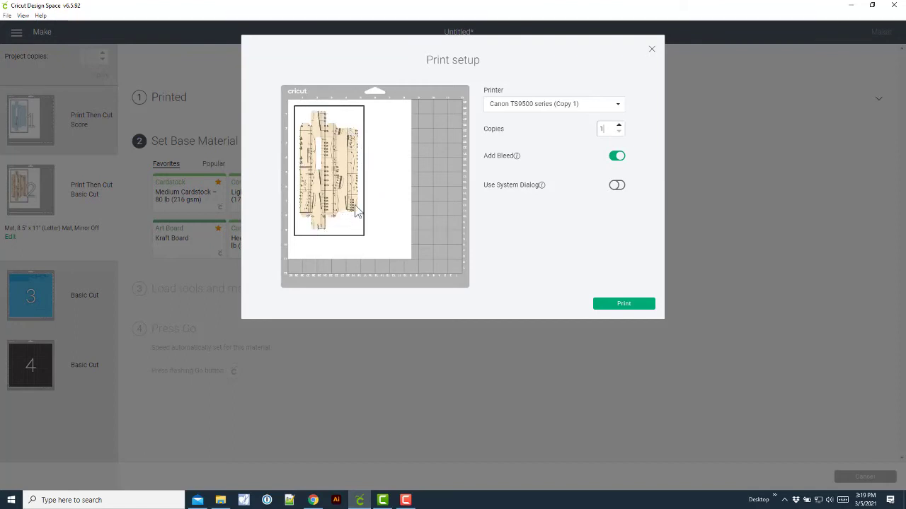
pyautogui.click(616, 186)
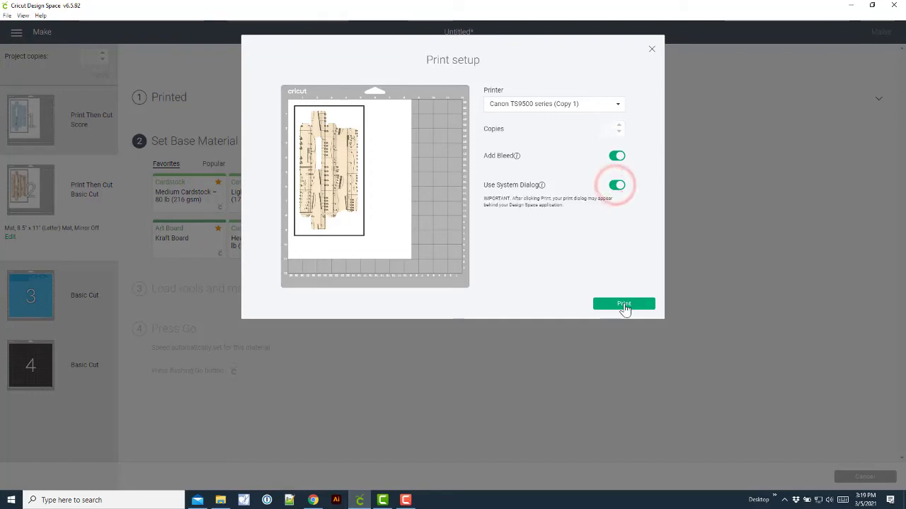
pyautogui.click(623, 304)
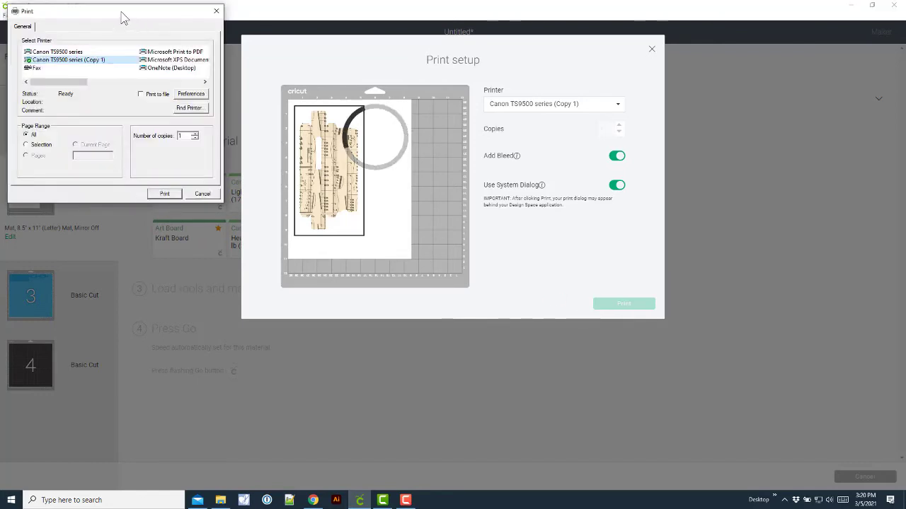
# Print the mat with the printer's media type set to Card stock and the paper source set to Rear Tray.
pyautogui.moveTo(124, 12); pyautogui.dragTo(335, 107)
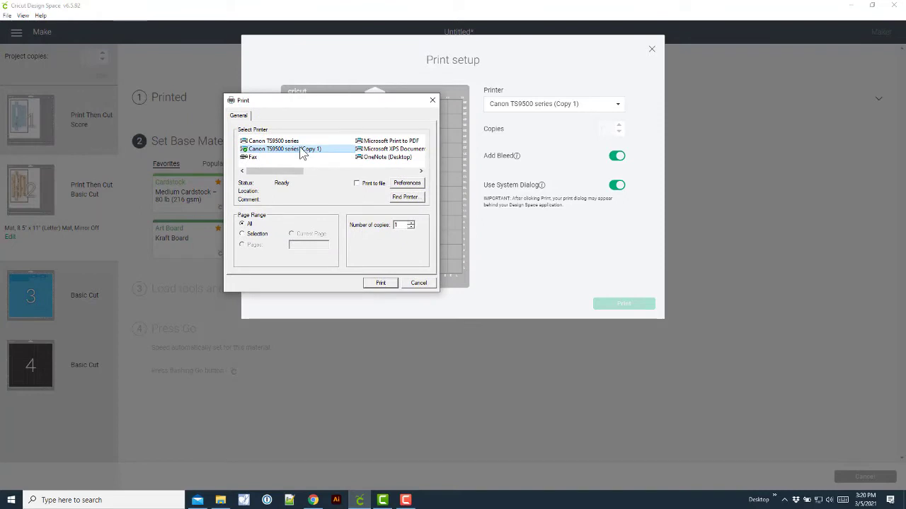
pyautogui.click(406, 184)
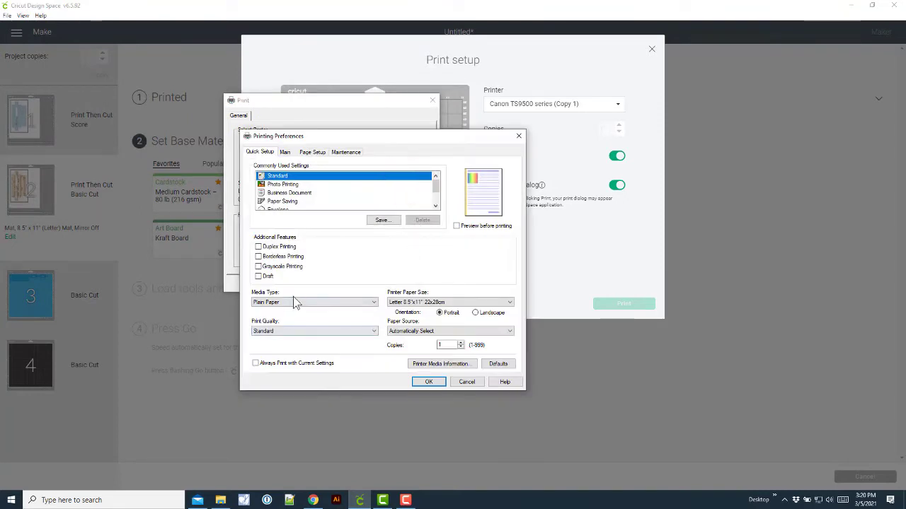
pyautogui.click(277, 303)
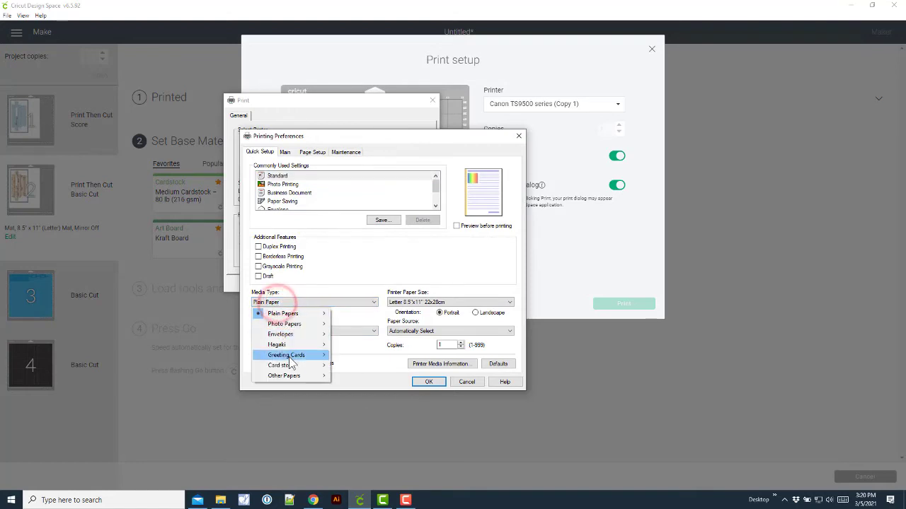
pyautogui.moveTo(289, 365)
pyautogui.click(354, 365)
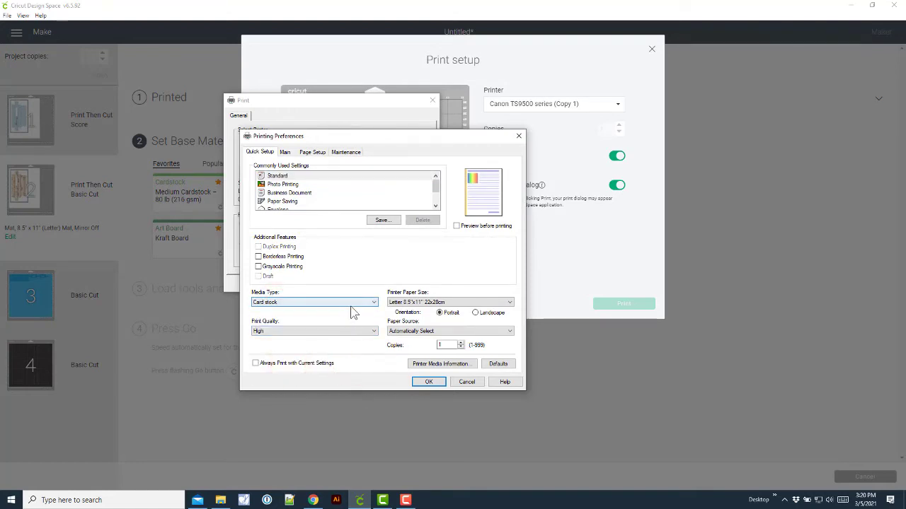
pyautogui.click(414, 332)
pyautogui.click(406, 346)
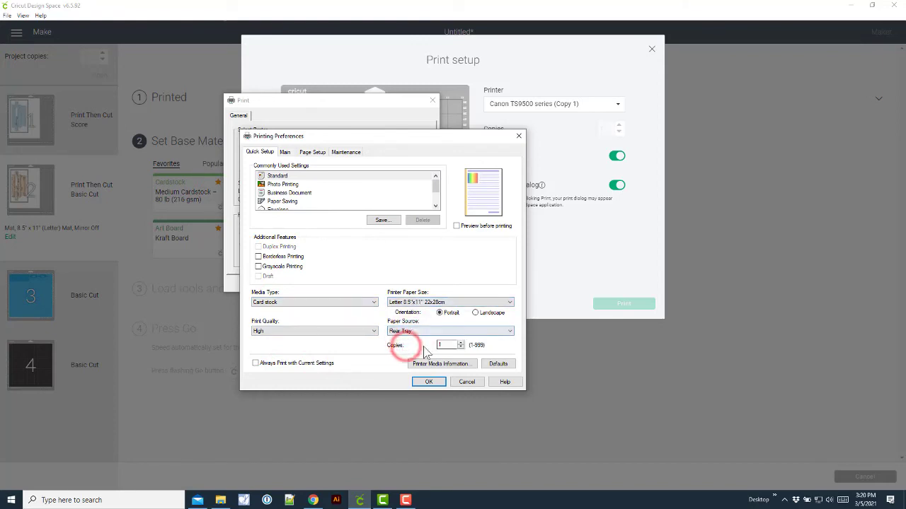
pyautogui.click(429, 382)
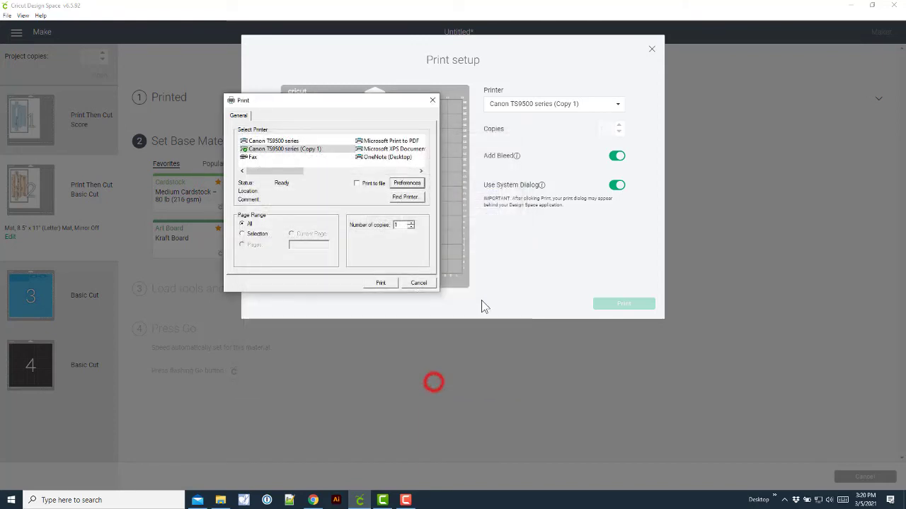
pyautogui.click(381, 283)
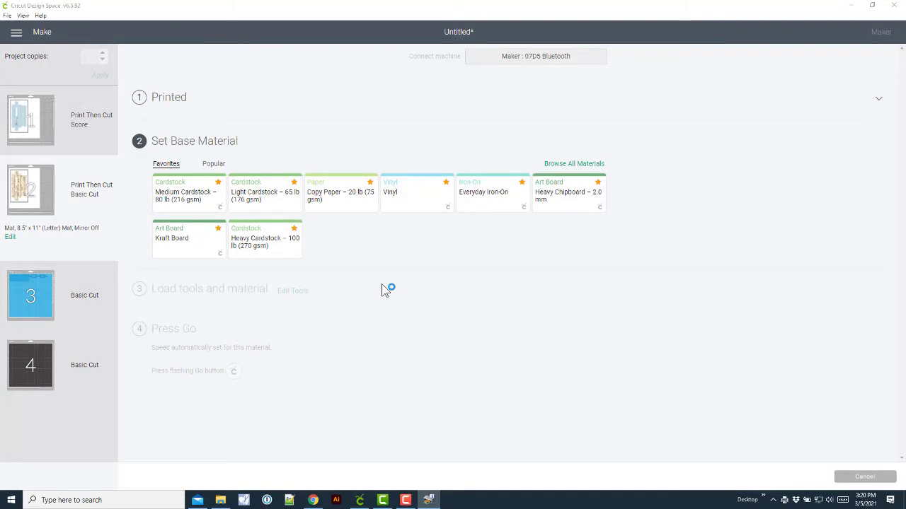
# Set the base material to Medium Cardstock – 80 lb (216 gsm) with More pressure, and preview the sheet-music box mat.
pyautogui.click(185, 201)
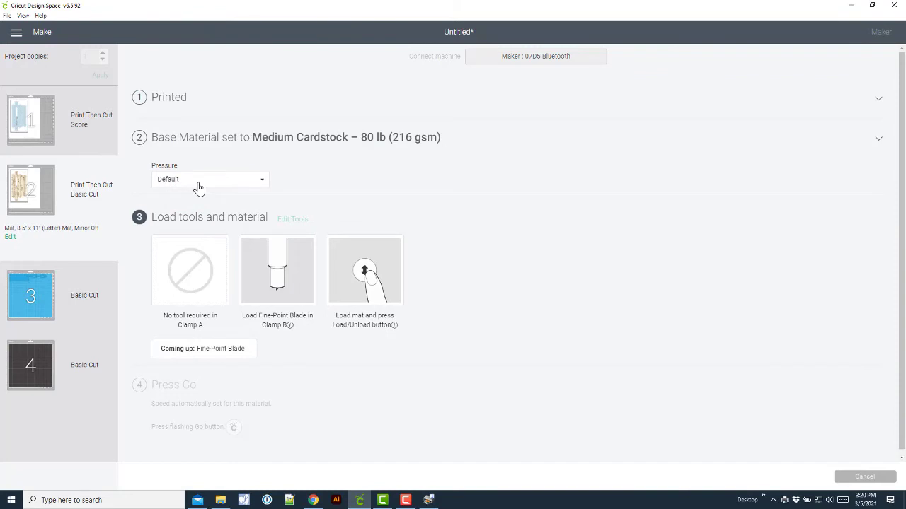
pyautogui.click(199, 184)
pyautogui.click(177, 200)
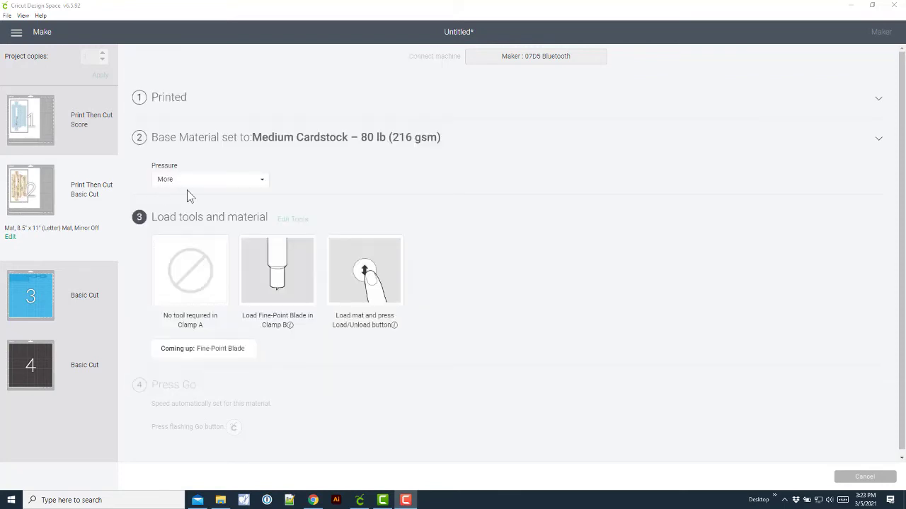
pyautogui.moveTo(22, 196)
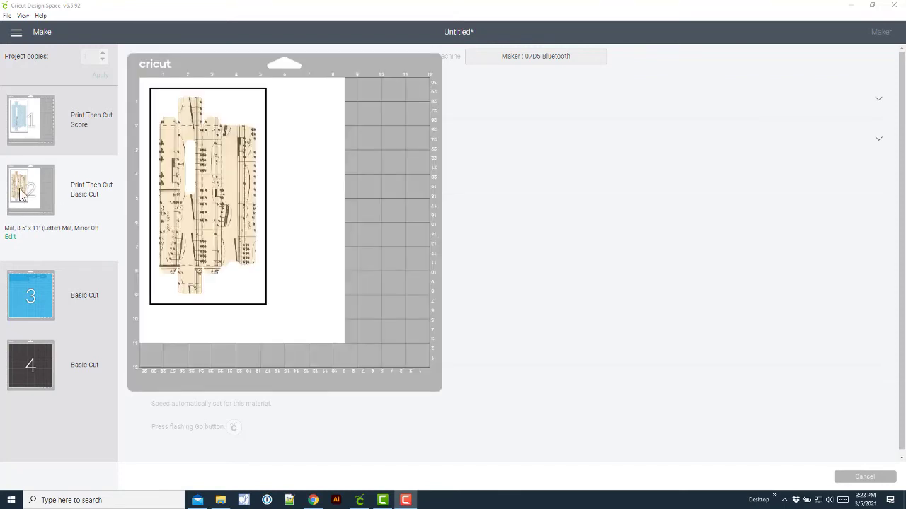